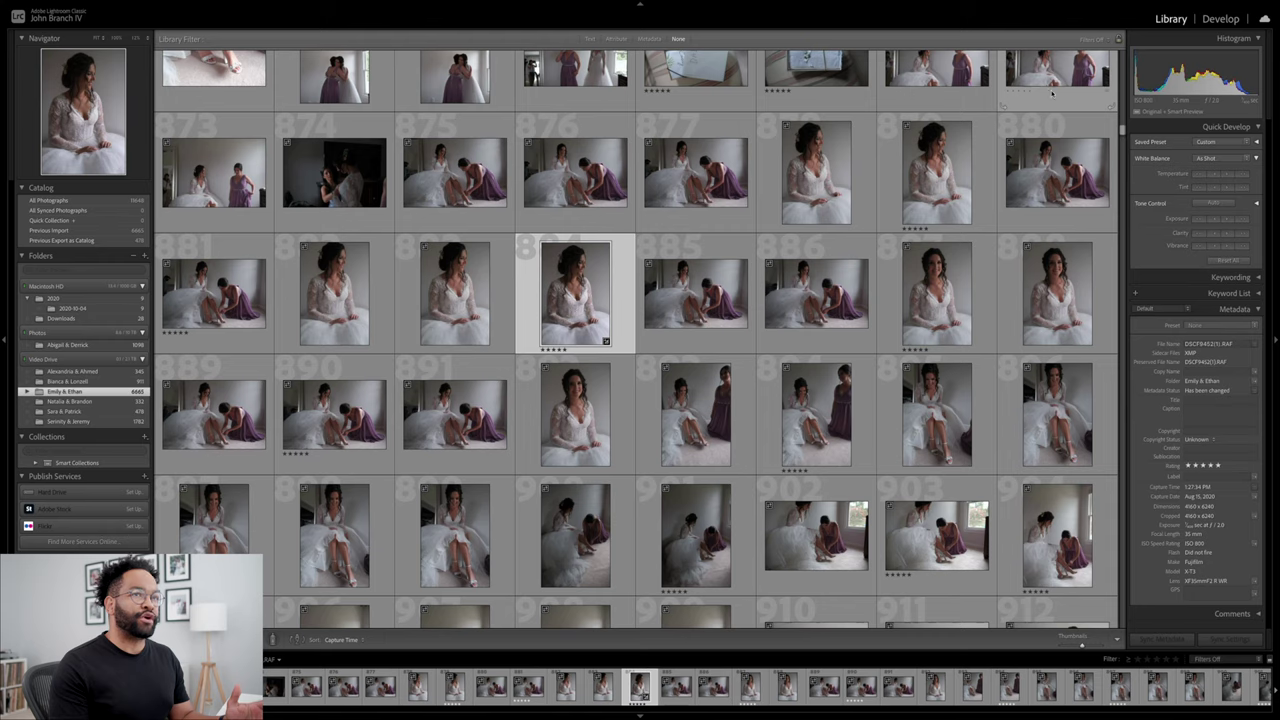
Step: Open the bride portrait in Develop and expand the Color Grading panel, its wheels neutral
left_click(1214, 22)
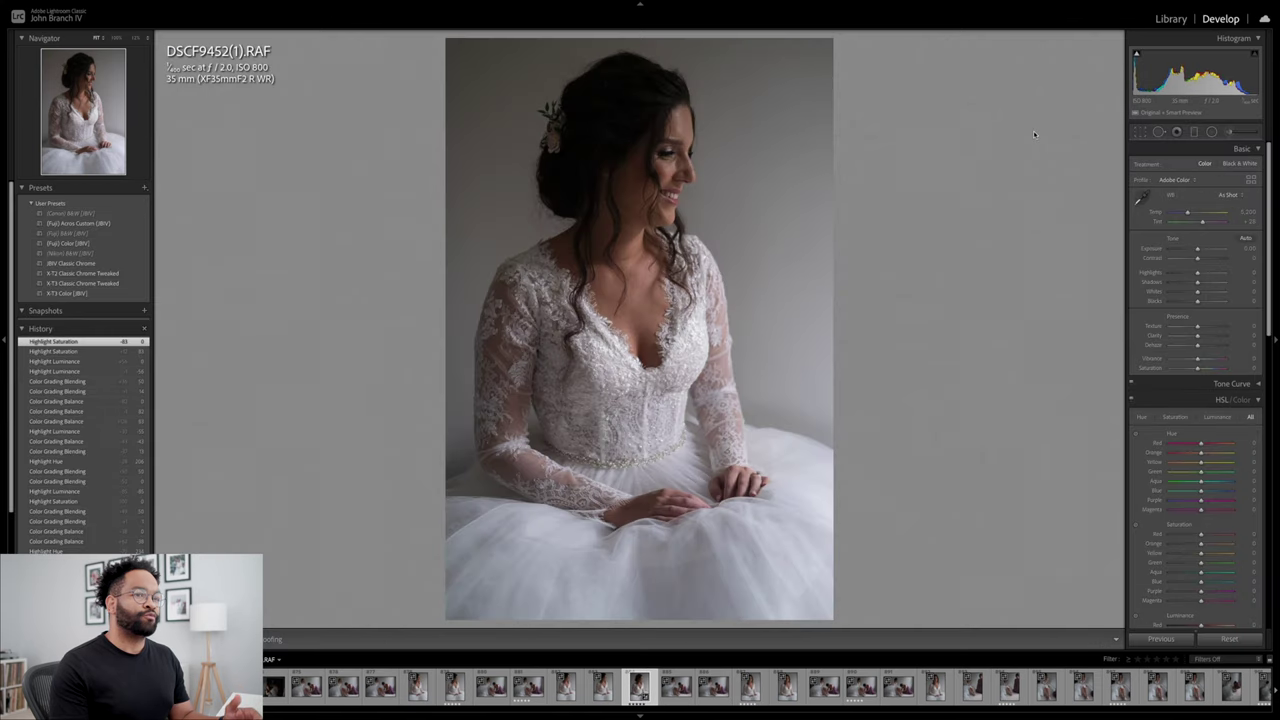
scroll(1166, 257, "down", 5)
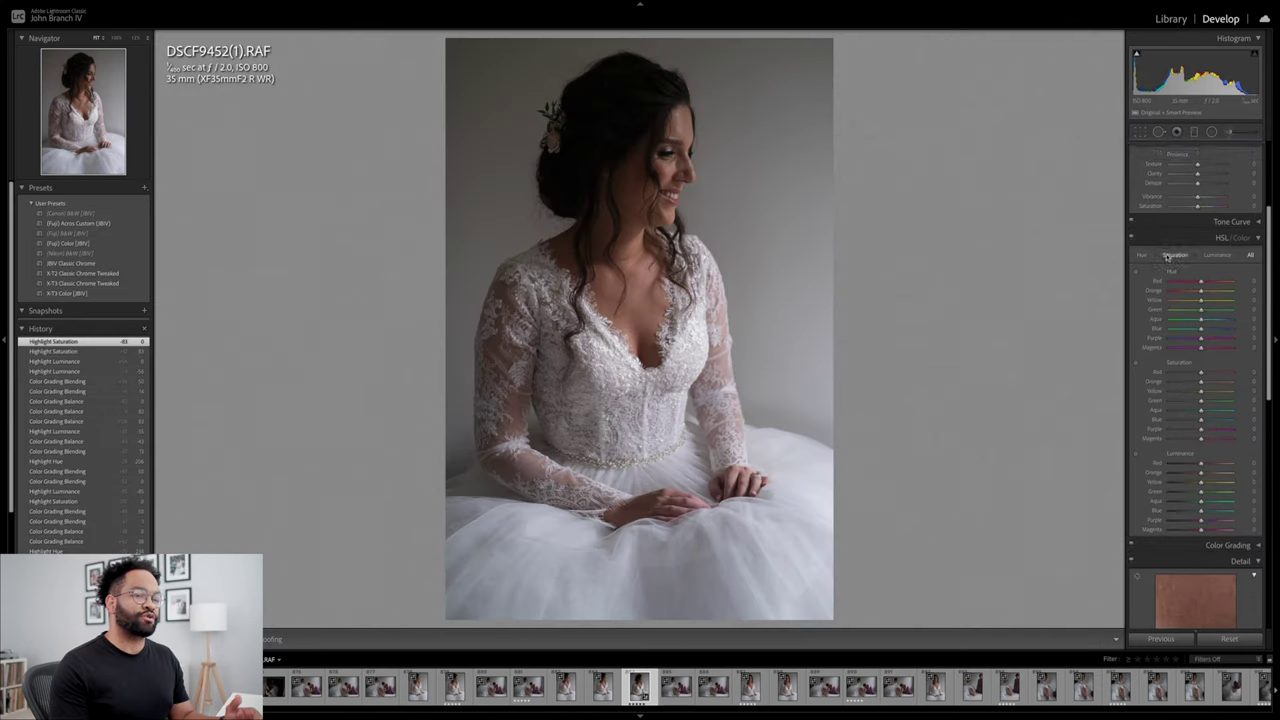
scroll(1166, 257, "down", 2)
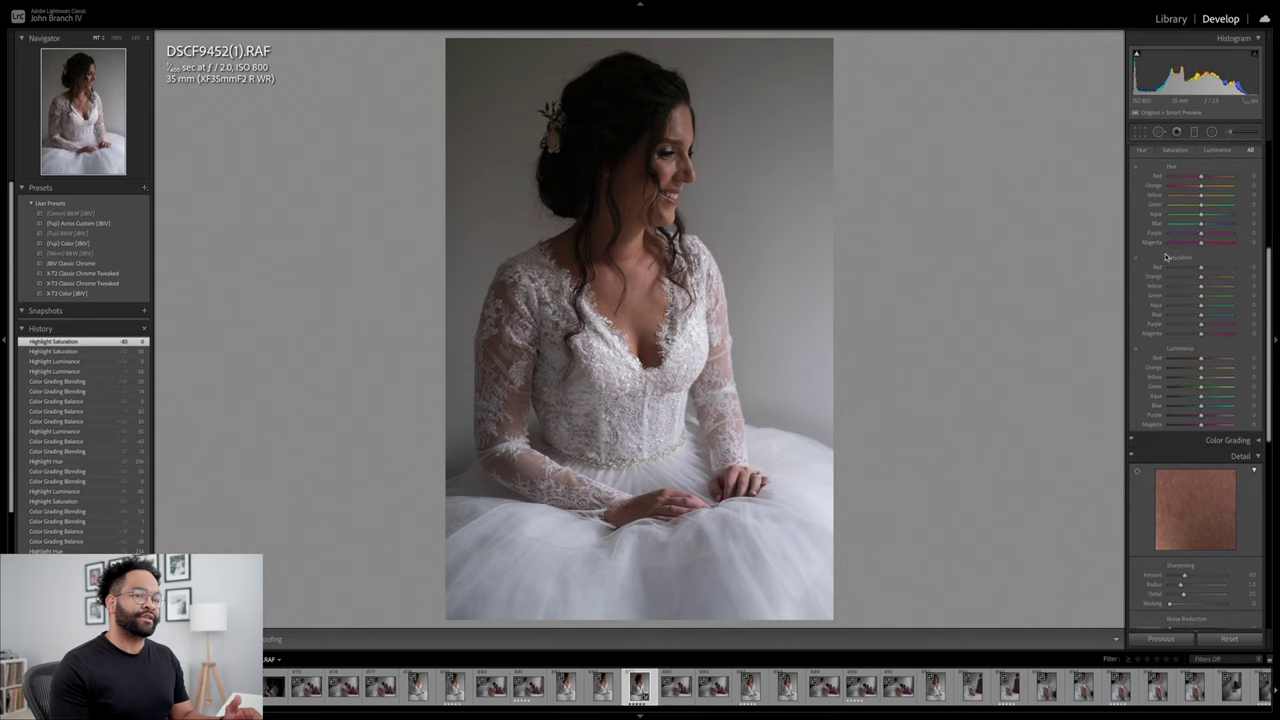
left_click(1228, 440)
scroll(1241, 446, "down", 2)
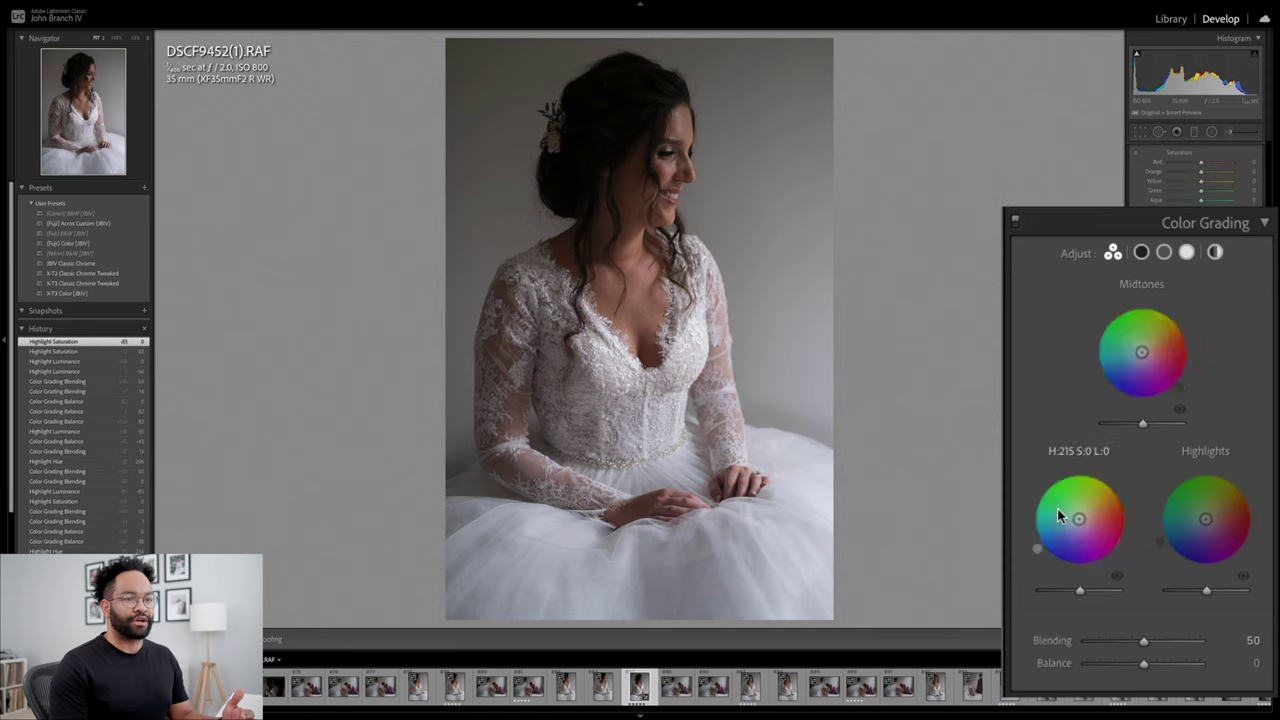
Step: Try green and magenta tints on the midtone and shadow wheels, then reset both to neutral
mouse_move(1141, 362)
left_mouse_down()
mouse_move(1178, 366)
mouse_move(1110, 352)
mouse_move(1136, 354)
left_mouse_up()
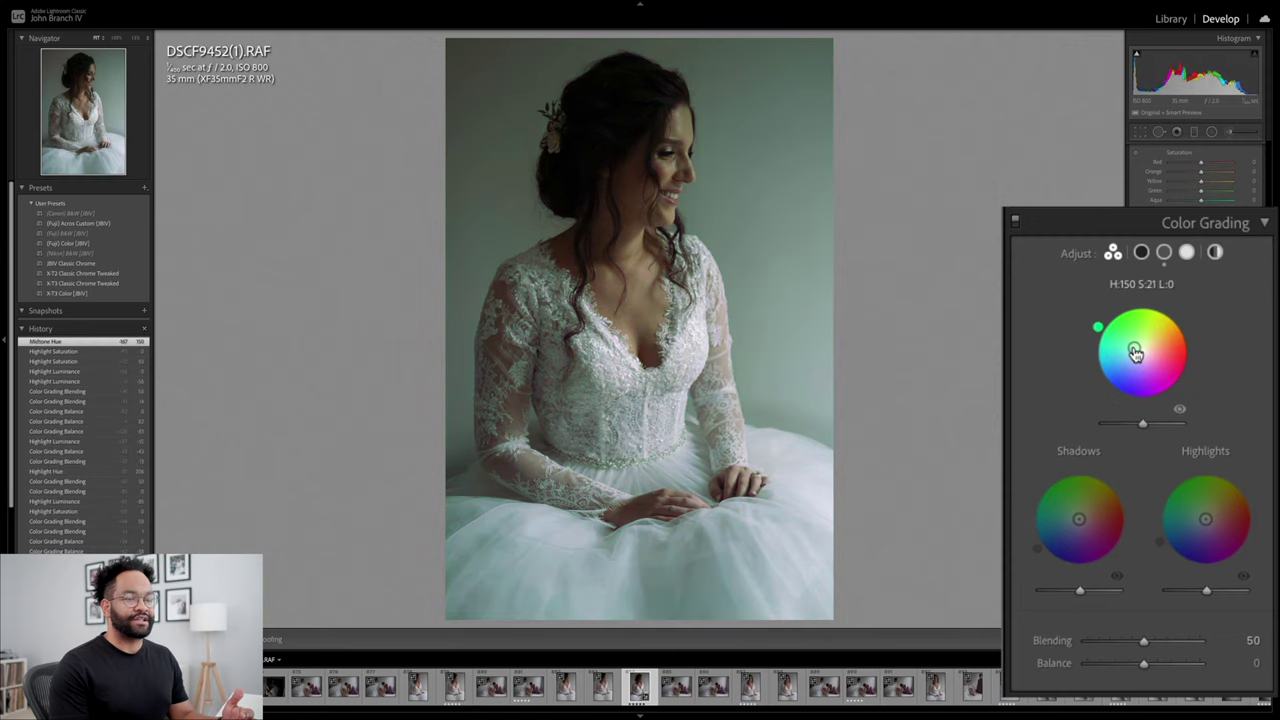
left_click_drag(1079, 519, 1071, 510)
mouse_move(1143, 424)
left_mouse_down()
mouse_move(1110, 424)
mouse_move(1150, 424)
left_mouse_up()
left_click(1179, 410)
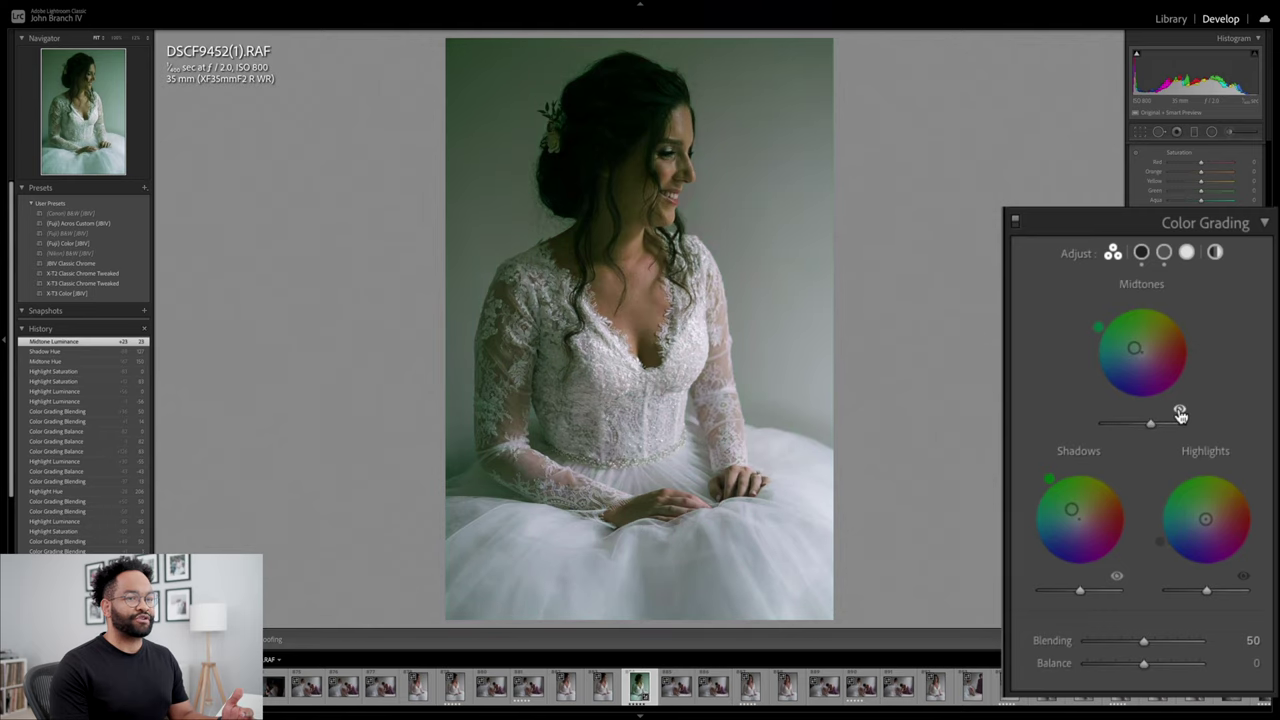
double_click(1136, 348)
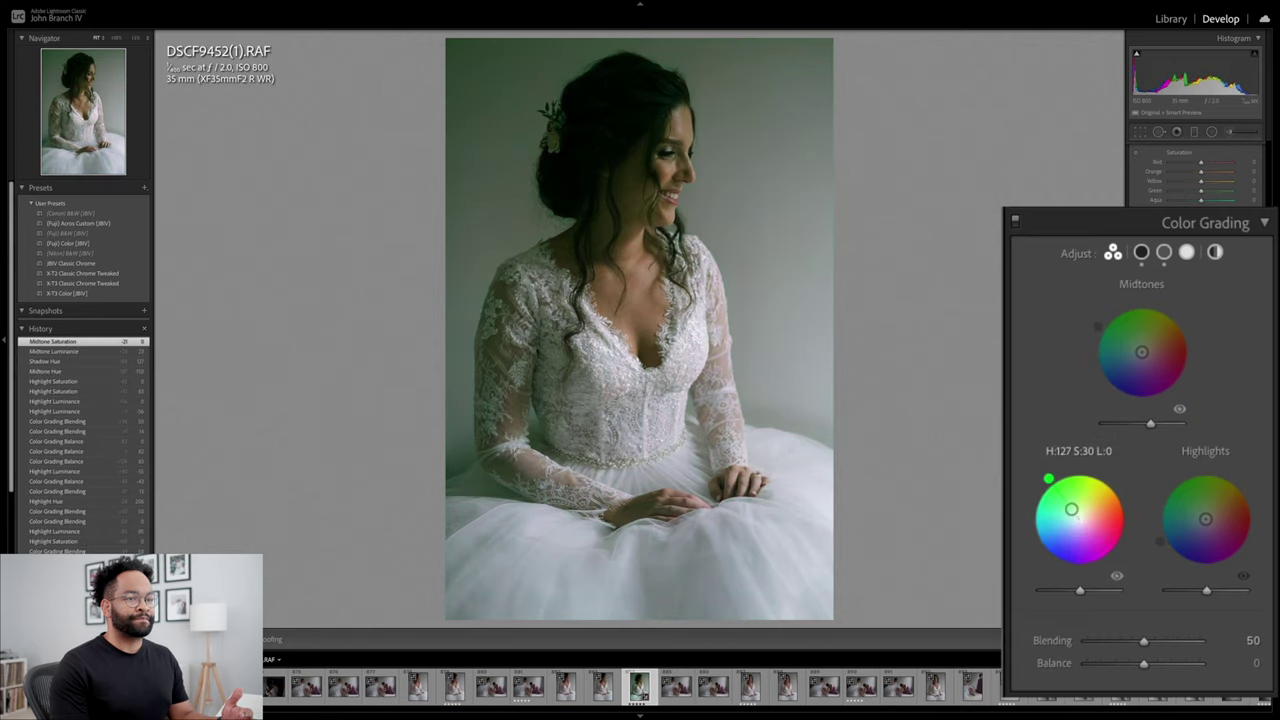
double_click(1071, 510)
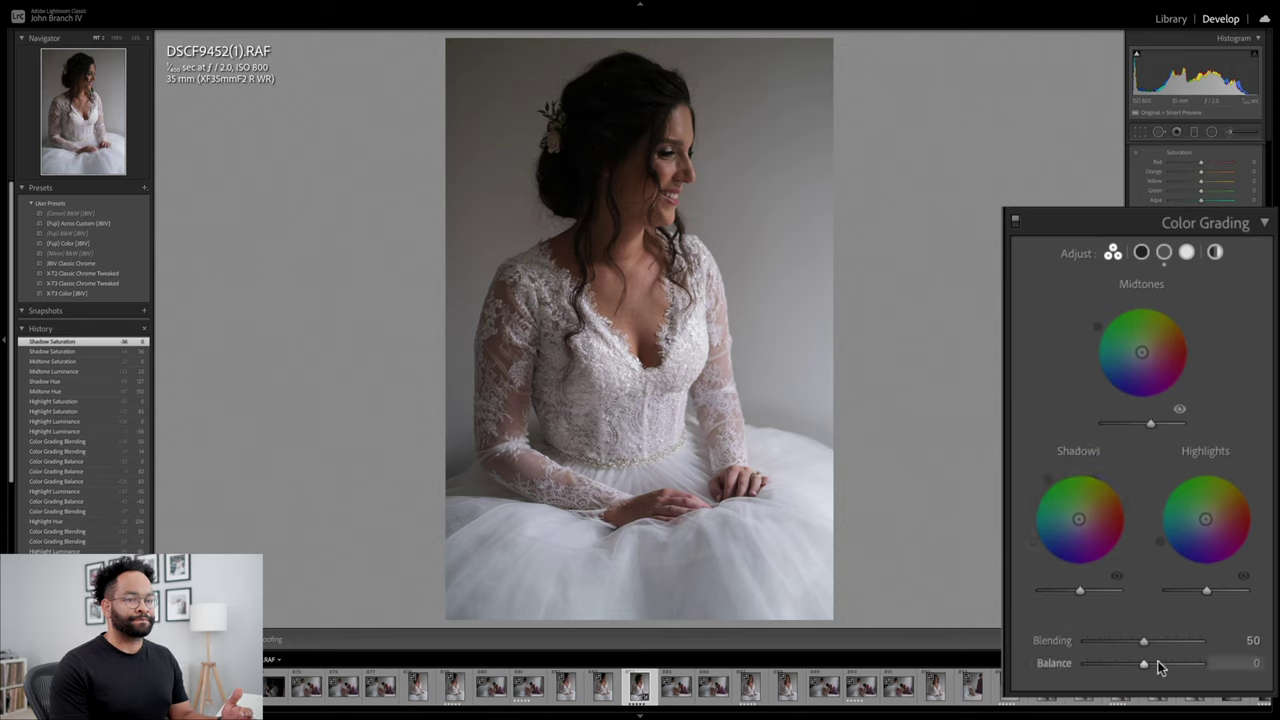
Step: Cycle through the Shadows, Midtones, Highlights and Global wheels, and test a yellow-green Global tint before resetting it
left_click(1141, 252)
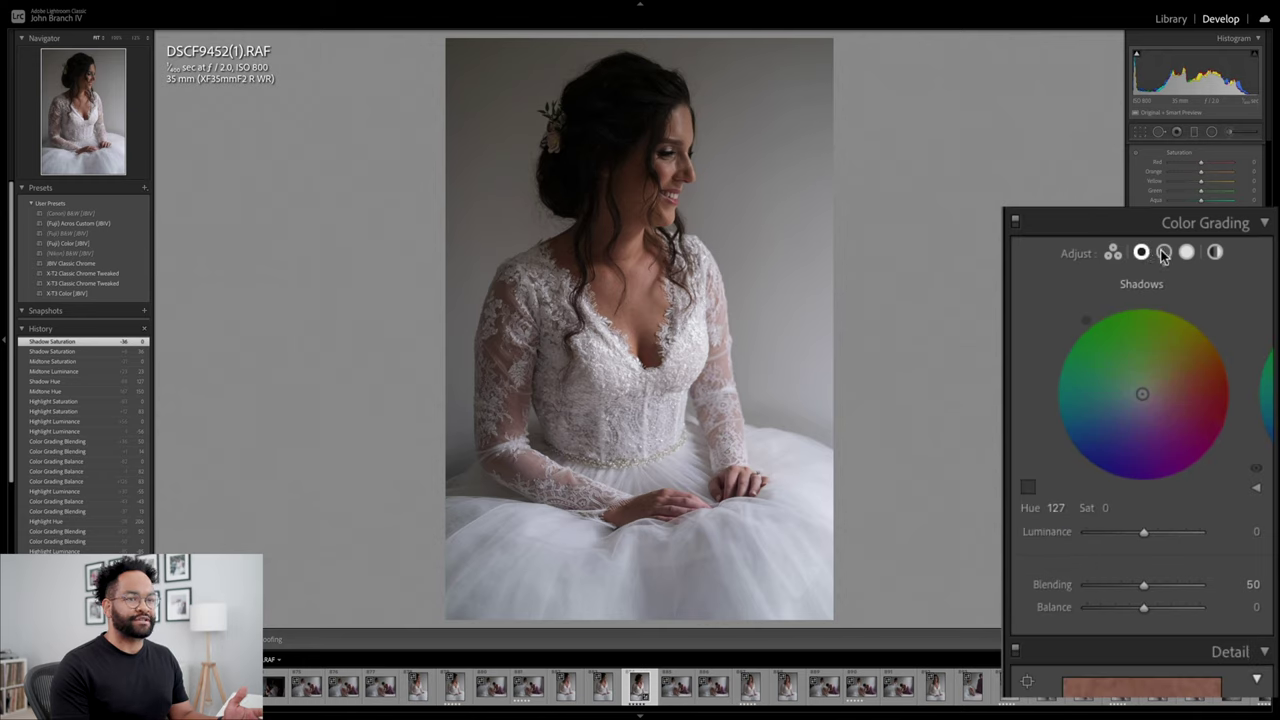
left_click(1164, 253)
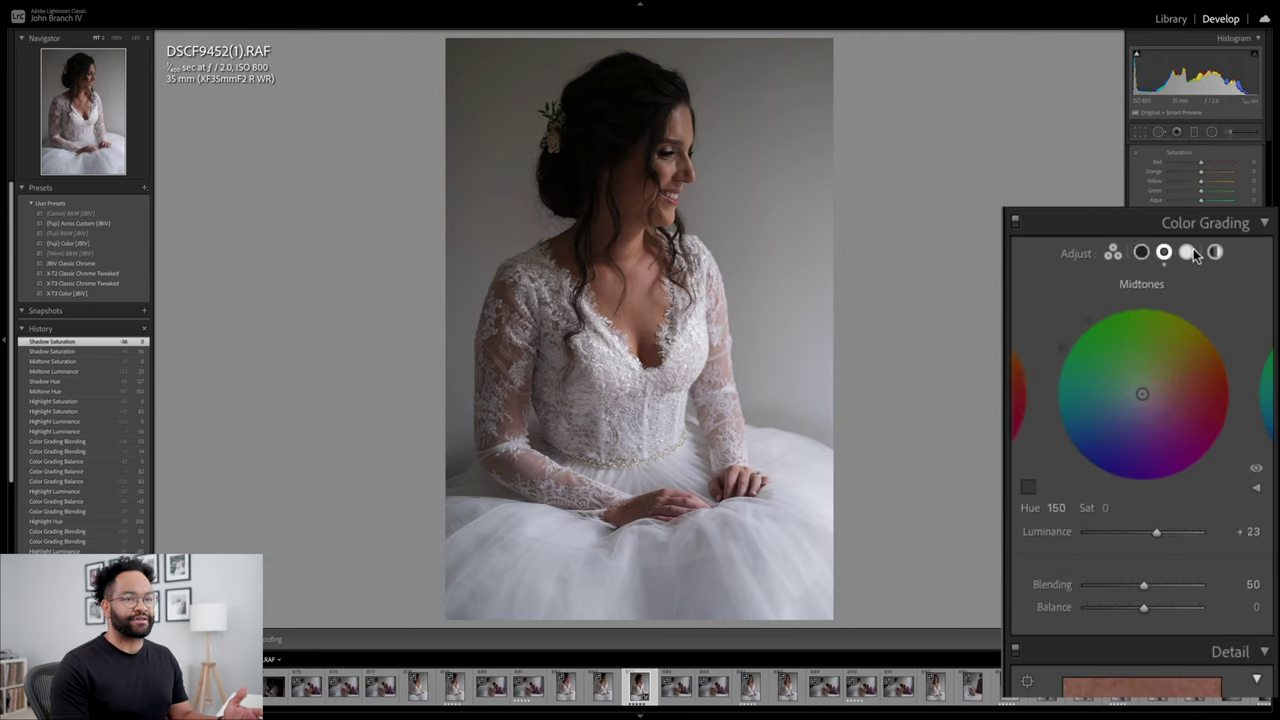
left_click(1188, 253)
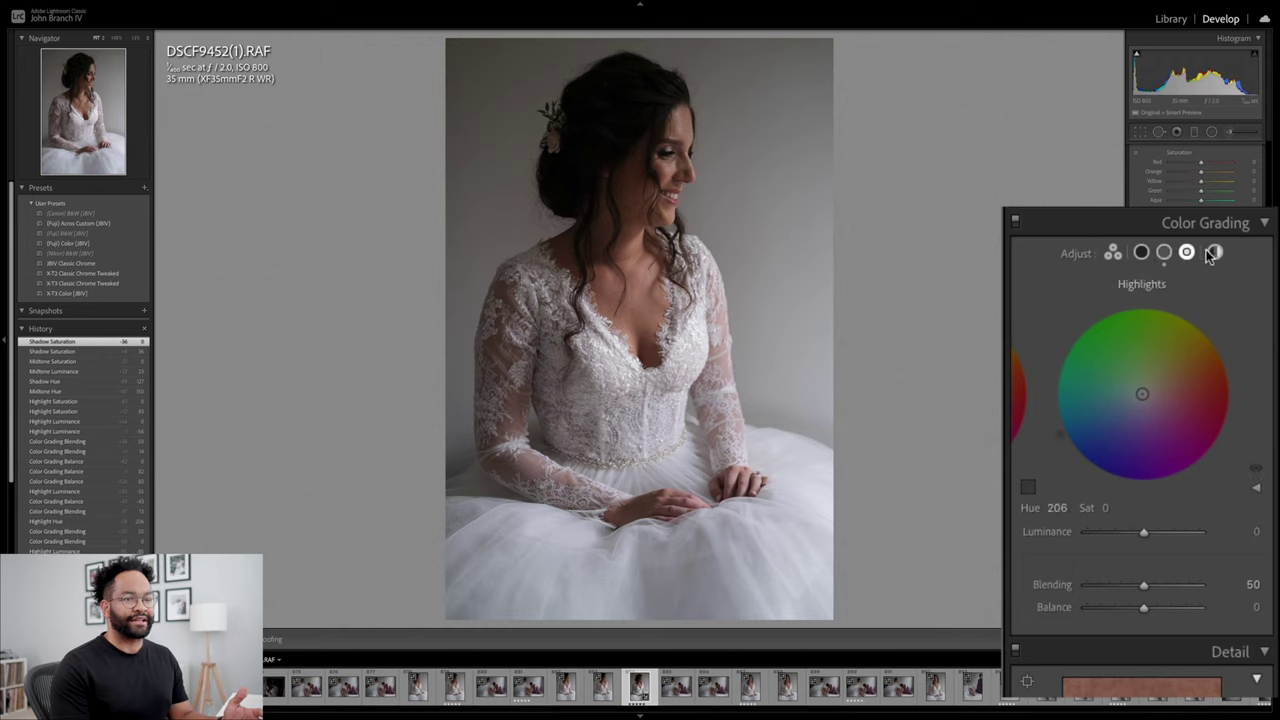
left_click(1215, 252)
mouse_move(1144, 400)
left_mouse_down()
mouse_move(1134, 357)
mouse_move(1094, 409)
mouse_move(1140, 409)
mouse_move(1149, 375)
mouse_move(1063, 349)
mouse_move(1143, 380)
left_mouse_up()
double_click(1143, 381)
left_click(1164, 252)
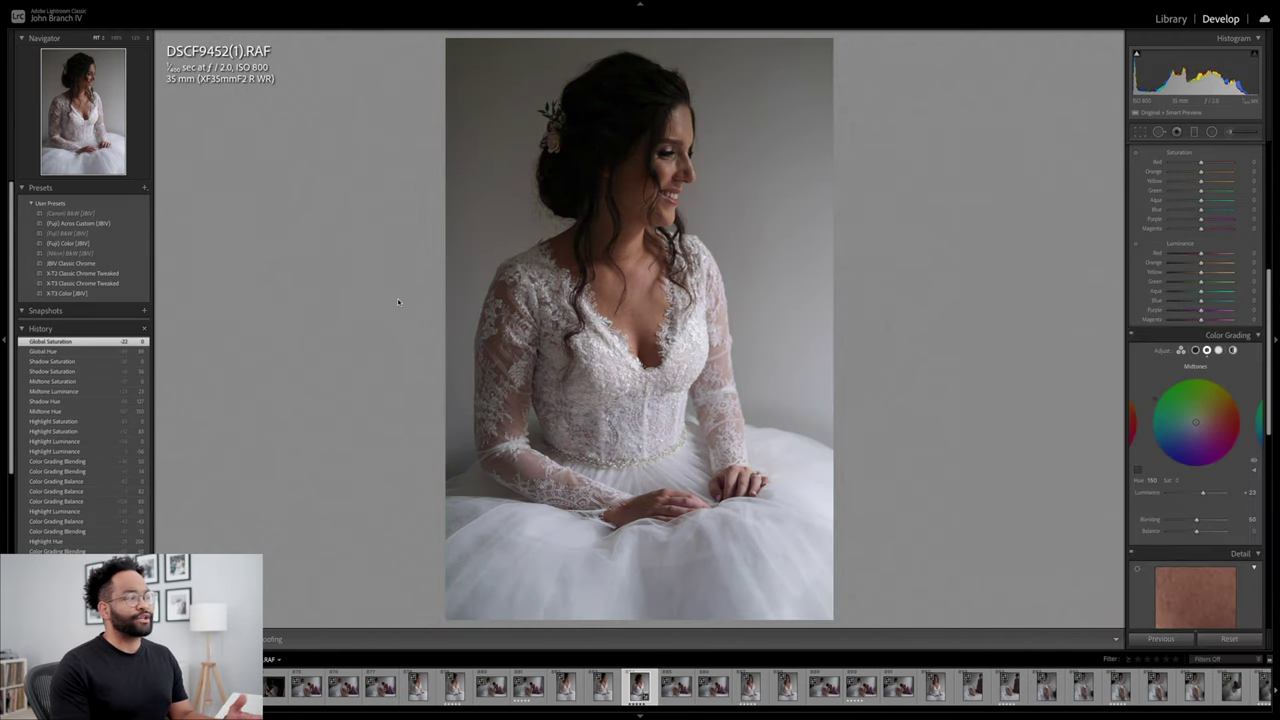
Step: Apply the X-T3 Color [JBV] preset, then set Exposure +1.50, Shadows +50 and Temp 4,750 K
left_click(105, 293)
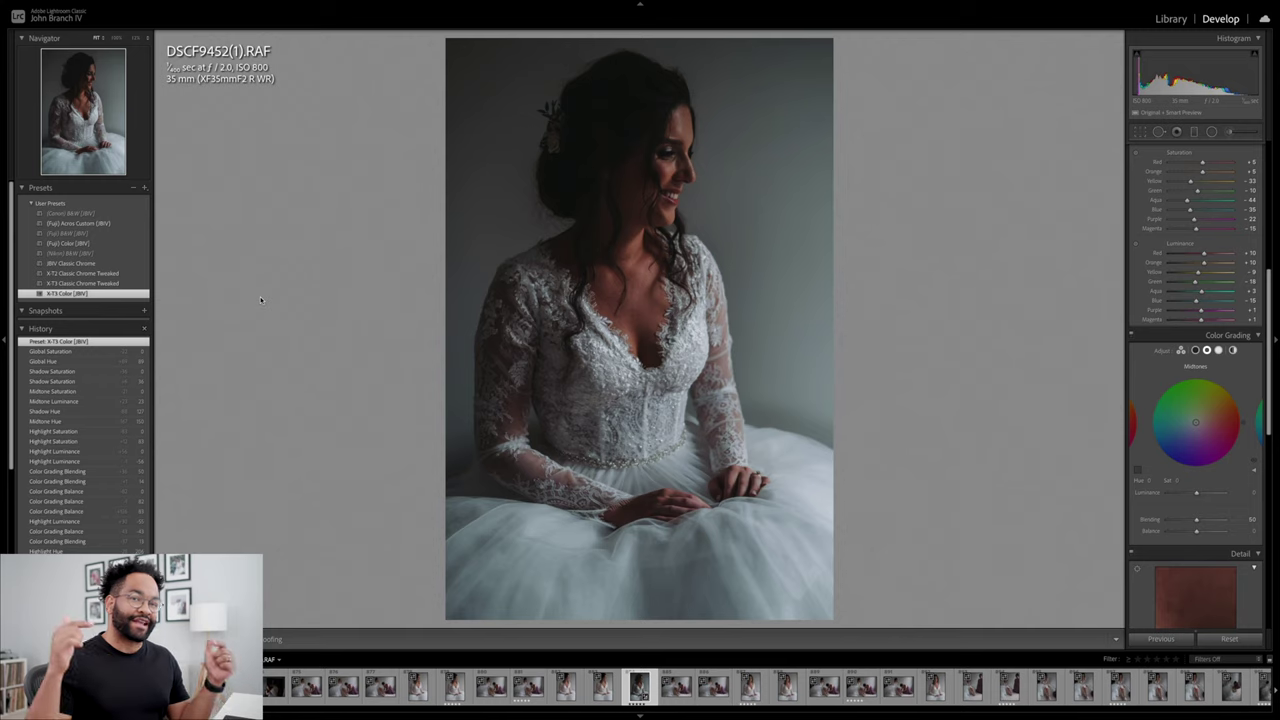
scroll(1188, 249, "up", 10)
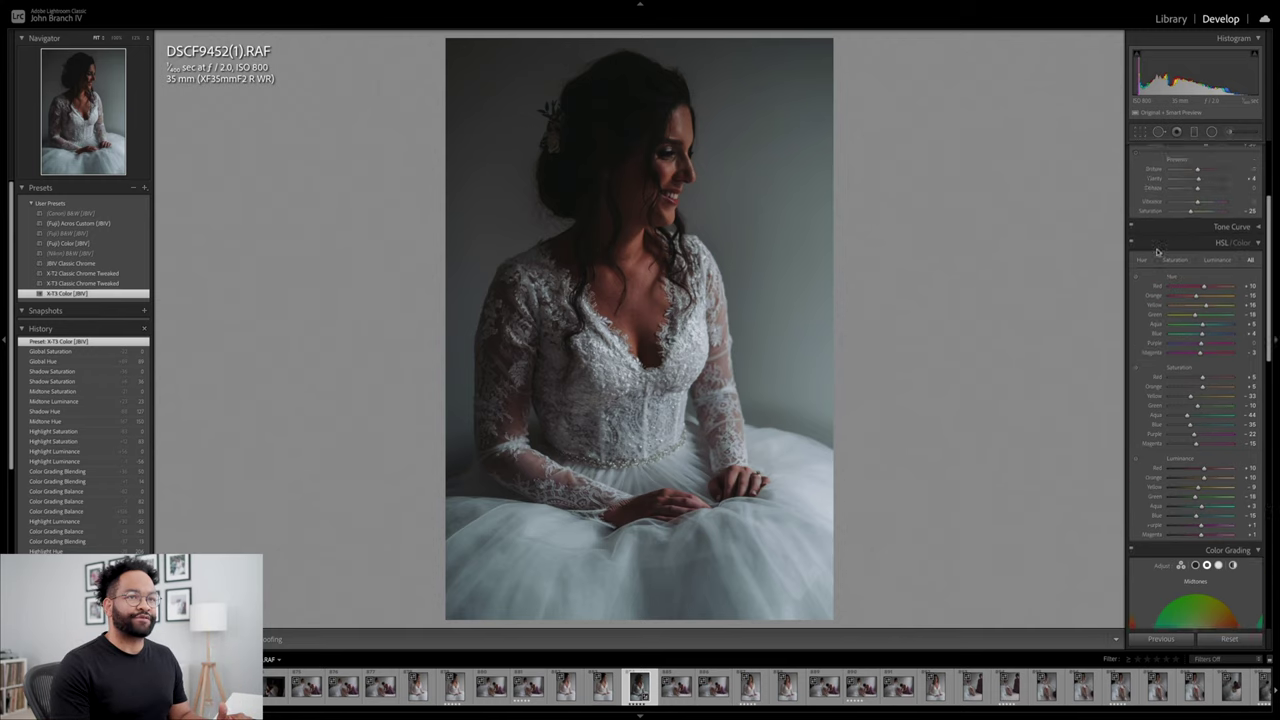
scroll(1188, 249, "up", 5)
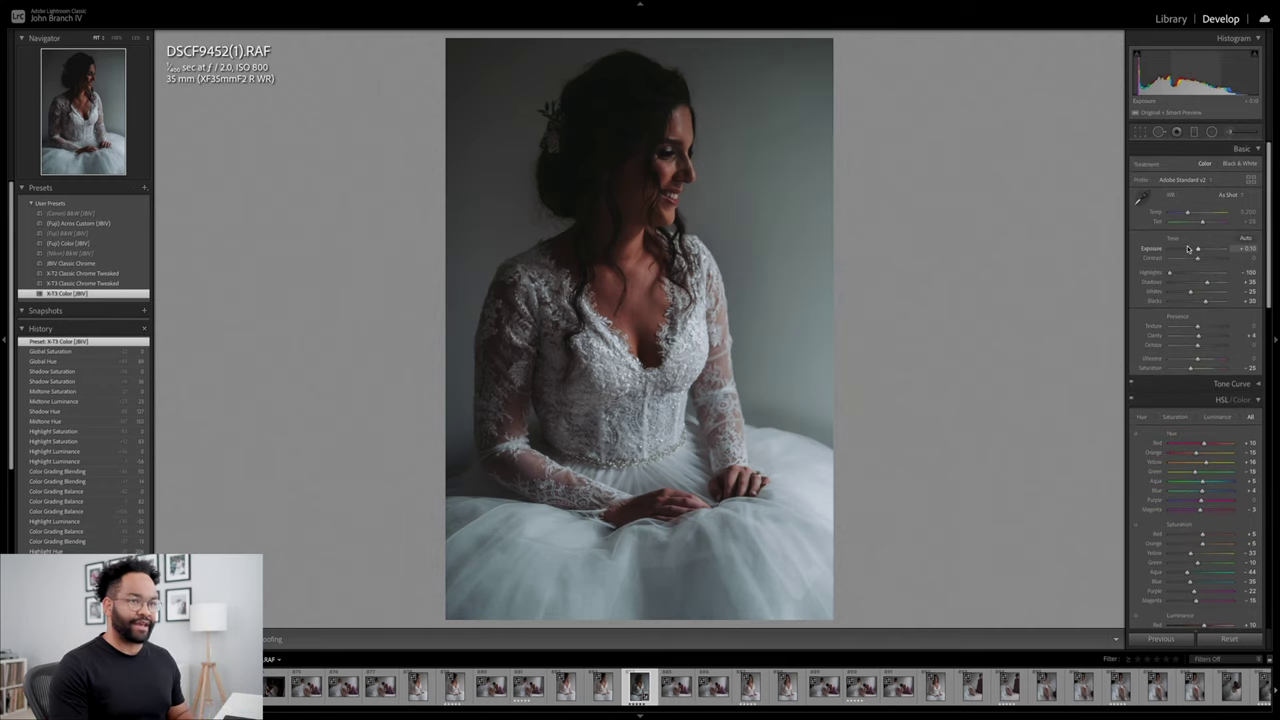
scroll(1188, 249, "up", 3)
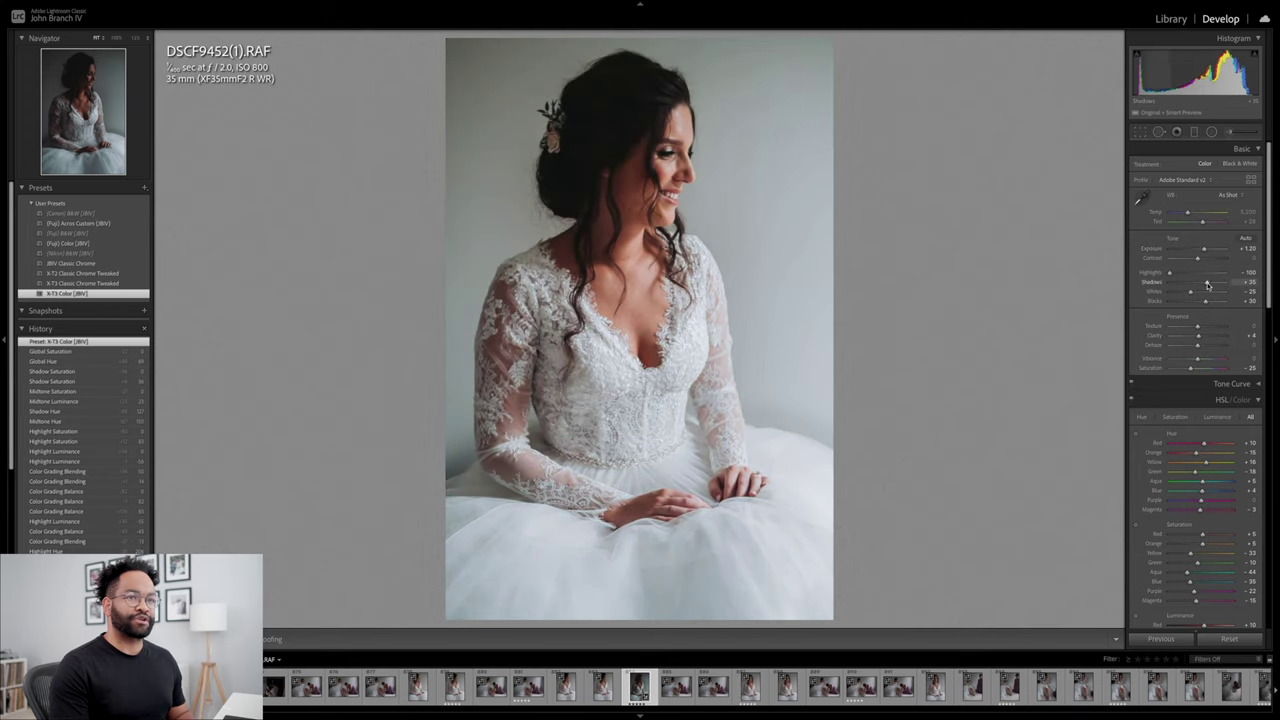
scroll(1208, 286, "up", 1)
scroll(1184, 213, "down", 1)
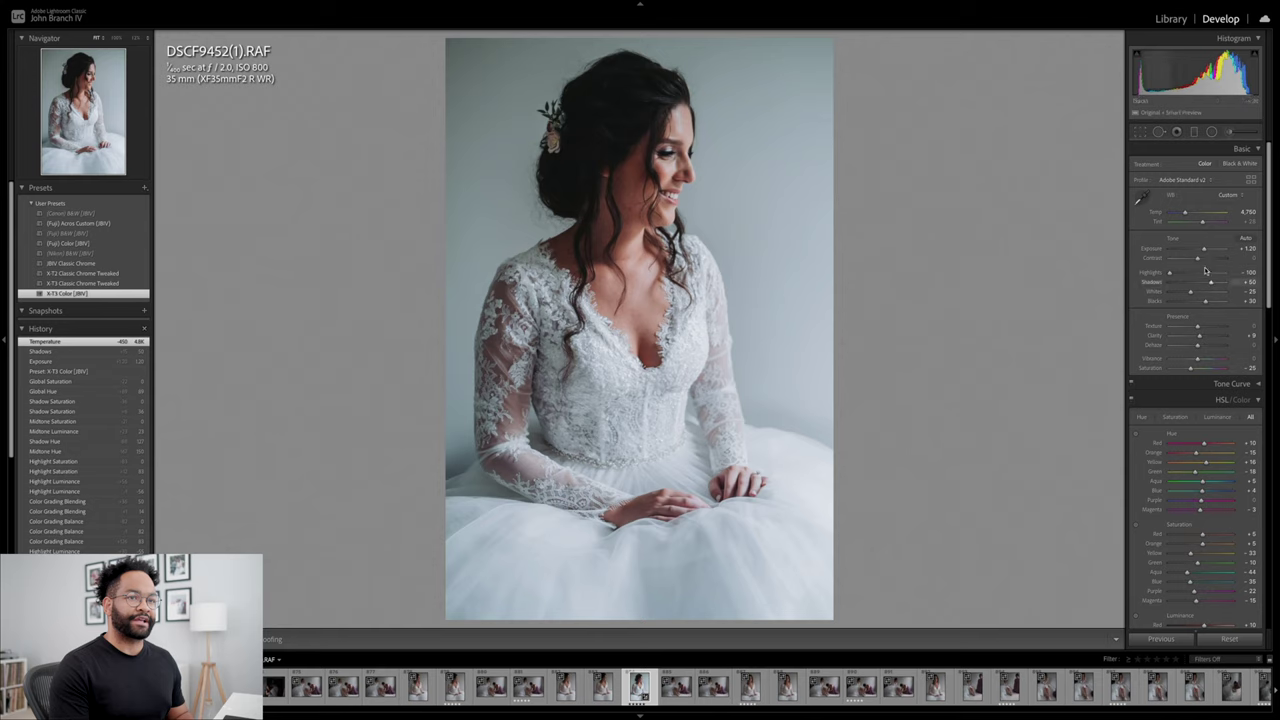
scroll(1206, 250, "up", 2)
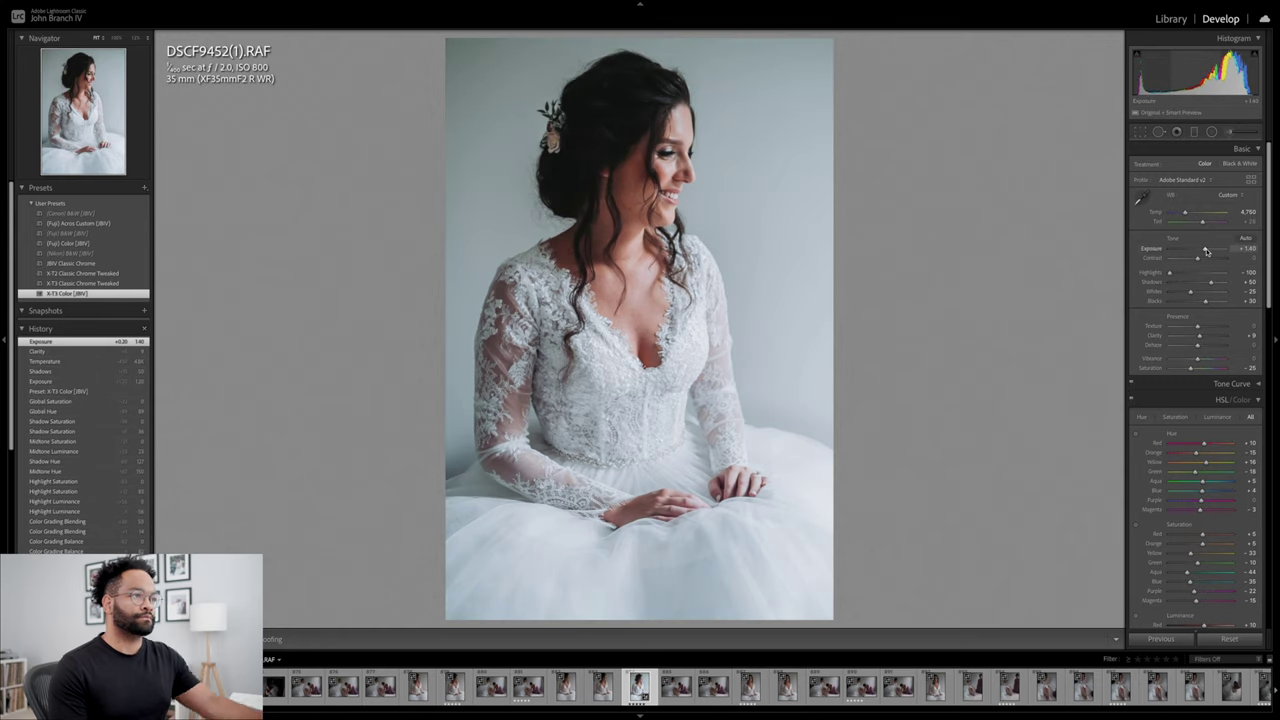
scroll(1206, 250, "up", 1)
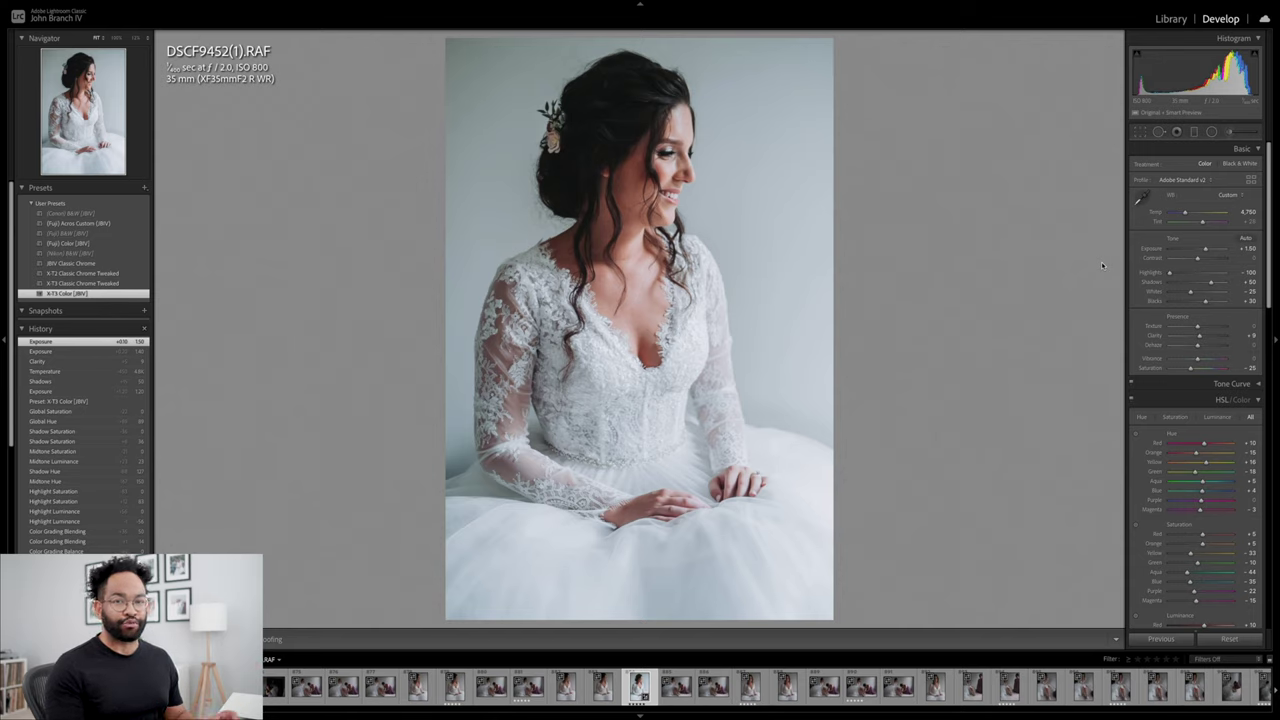
Step: Give the midtones a faint yellow-green tint, adjust their luminance, and raise Blending to 22
scroll(1195, 400, "down", 5)
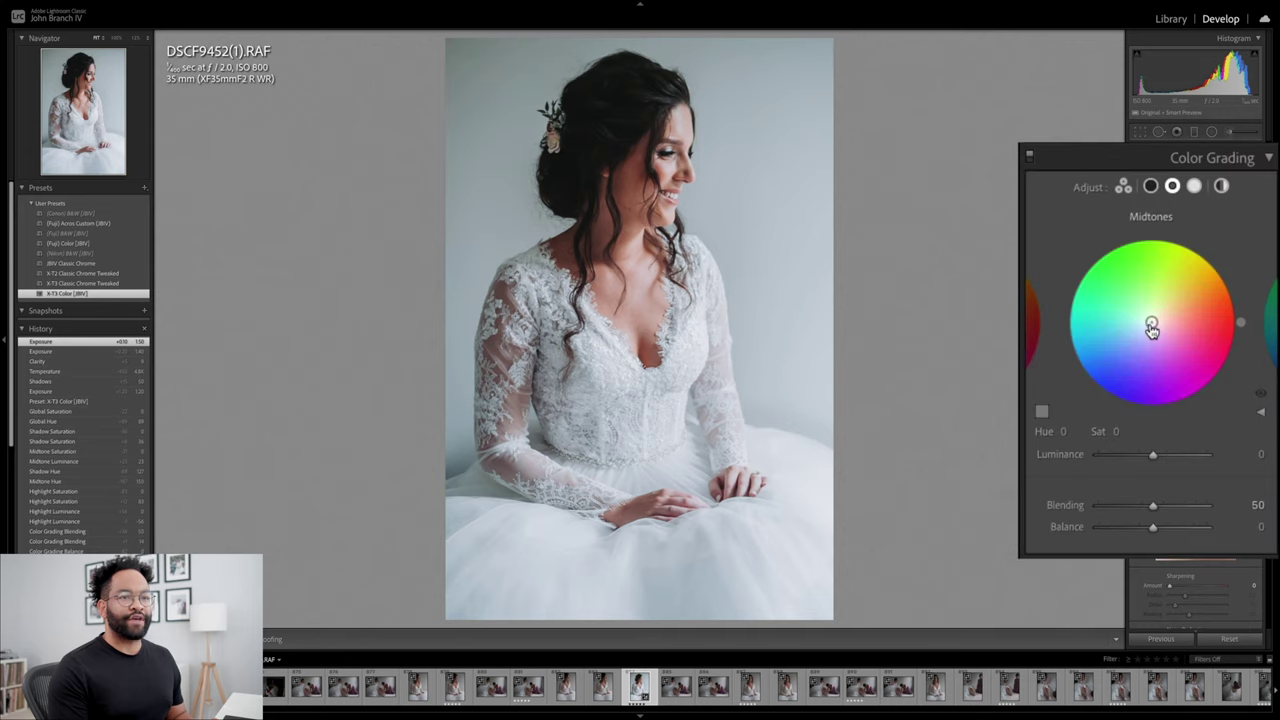
mouse_move(1151, 326)
left_mouse_down()
mouse_move(1154, 308)
mouse_move(1154, 322)
left_mouse_up()
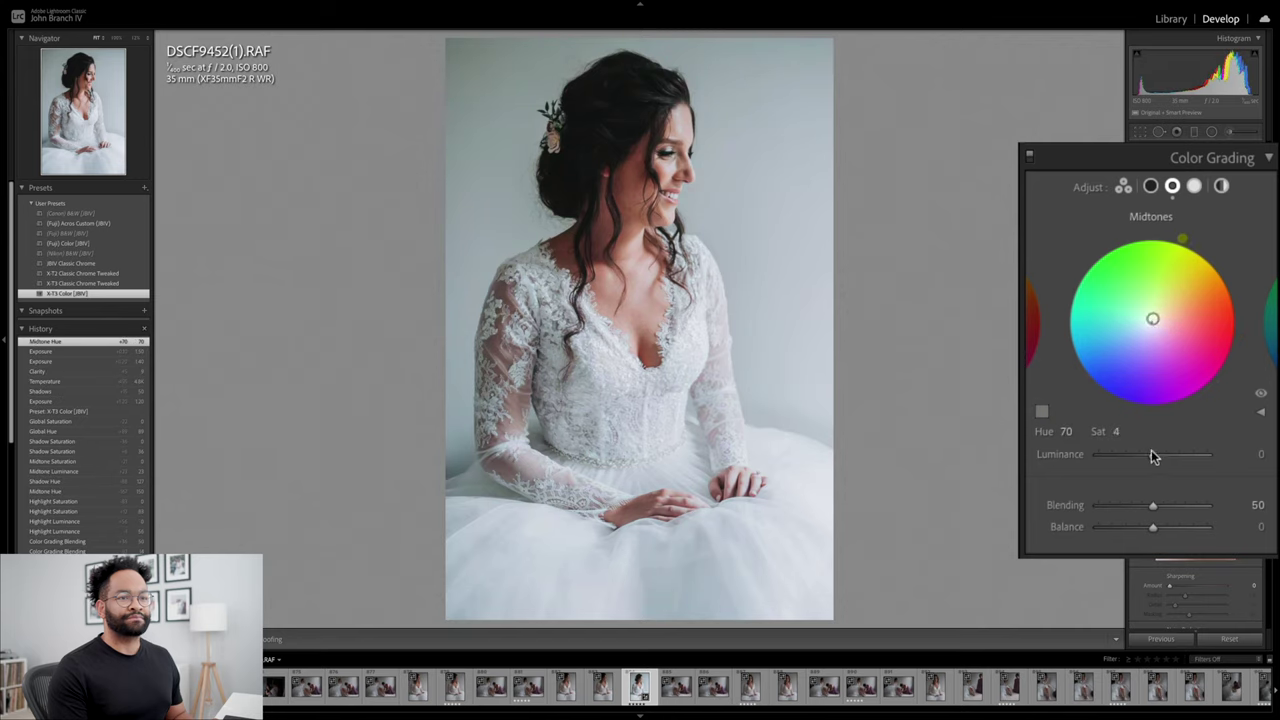
mouse_move(1151, 454)
left_mouse_down()
mouse_move(1173, 454)
mouse_move(1137, 454)
mouse_move(1183, 455)
mouse_move(1139, 454)
mouse_move(1151, 454)
left_mouse_up()
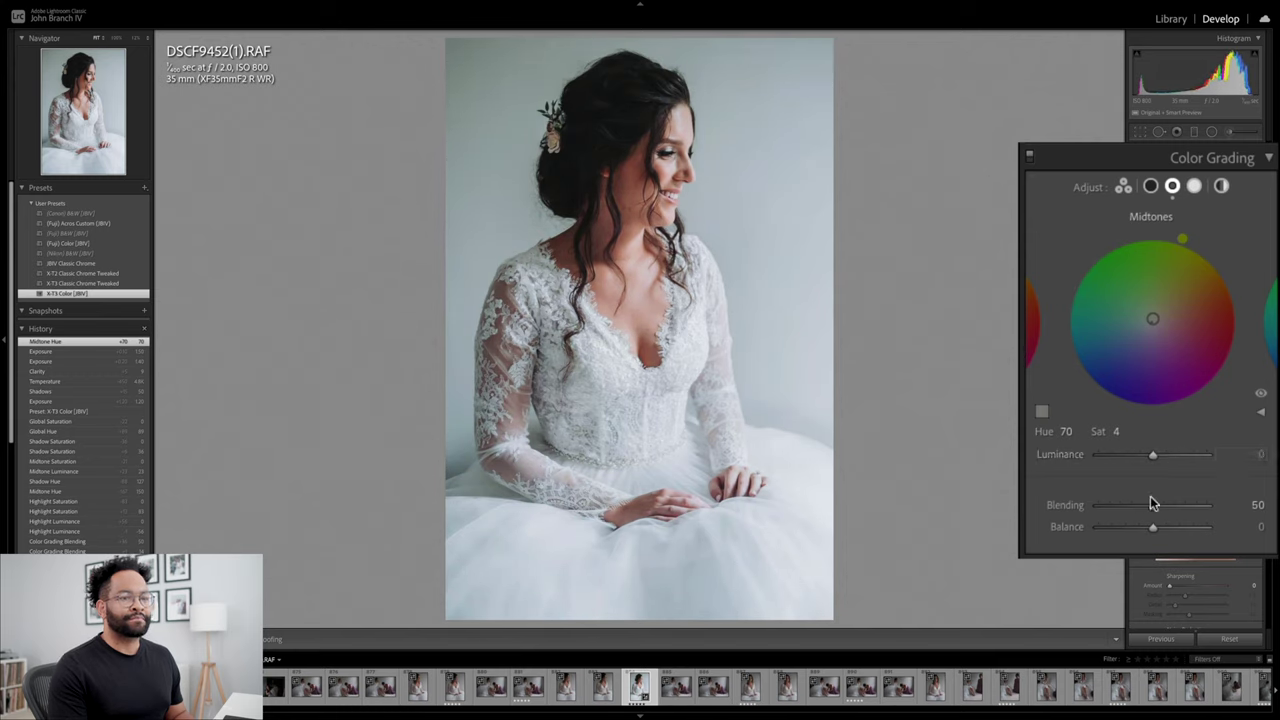
left_click_drag(1115, 510, 1162, 529)
Step: Grade the shadows blue at Hue 223, Saturation 46, Luminance -39, and set Balance to +39
left_click(1152, 187)
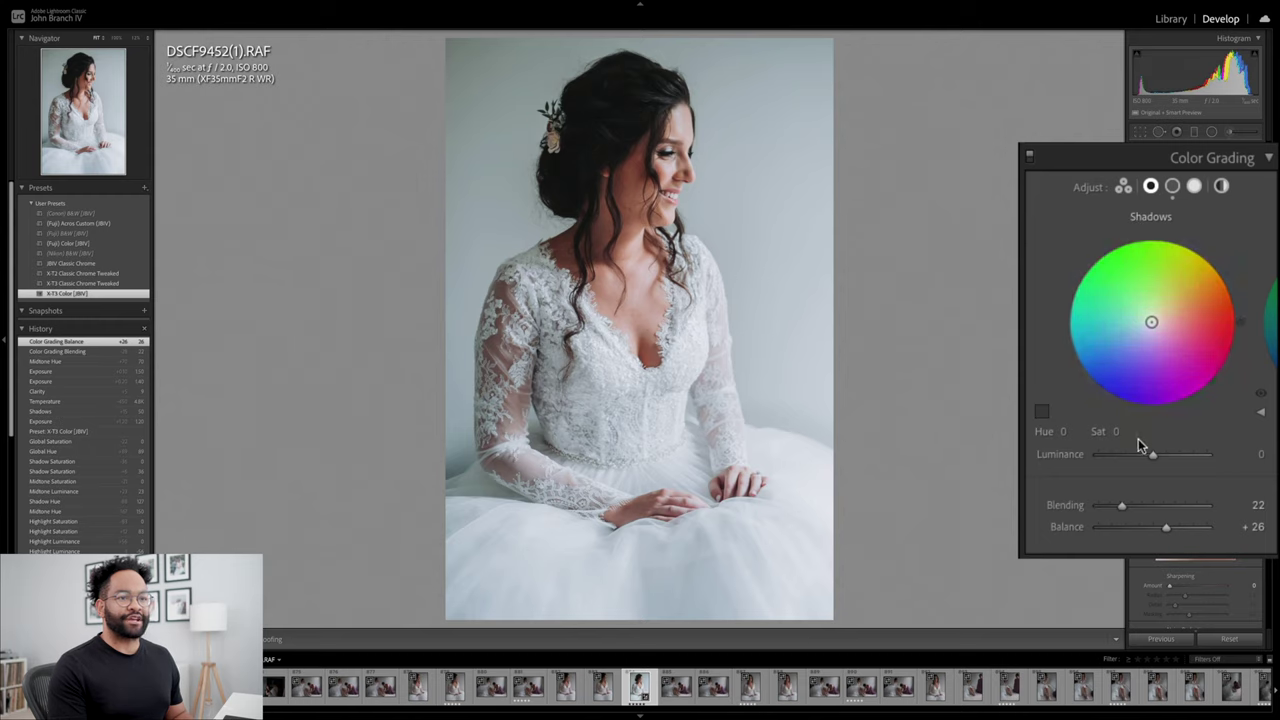
left_click_drag(1149, 320, 1139, 335)
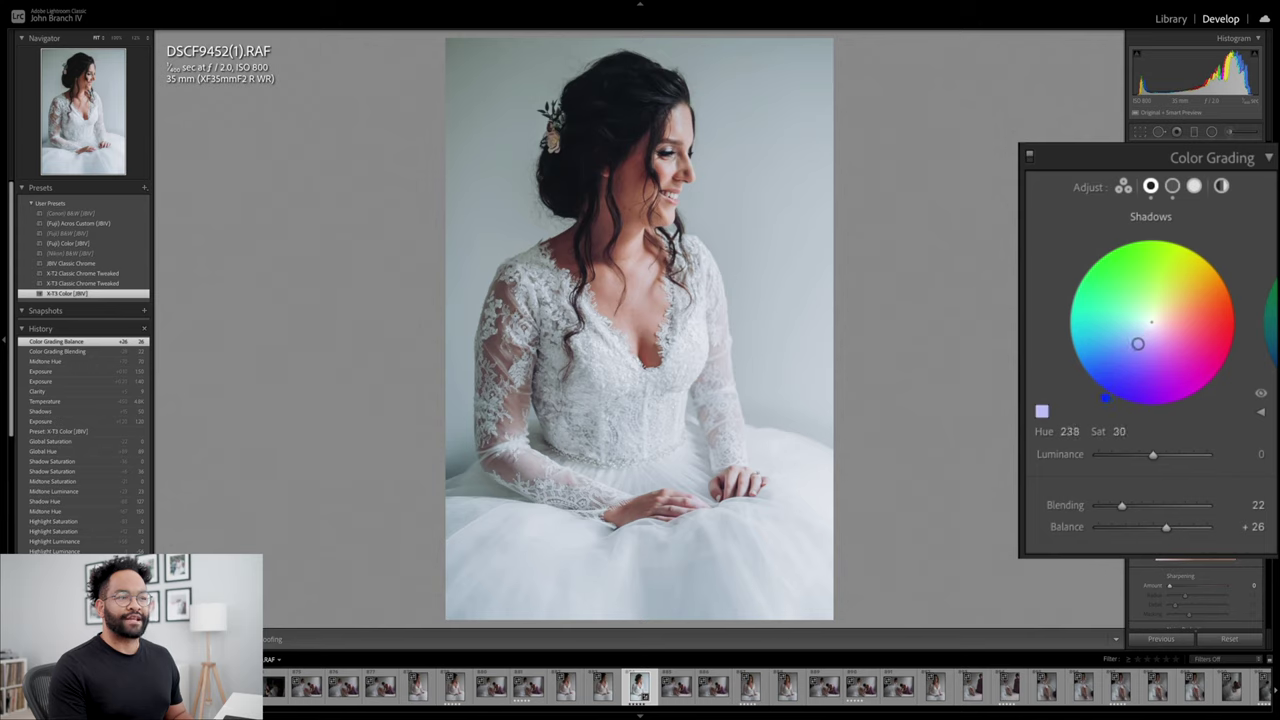
left_click_drag(1124, 347, 1124, 347)
left_click_drag(1130, 460, 1129, 458)
left_click_drag(1123, 506, 1175, 528)
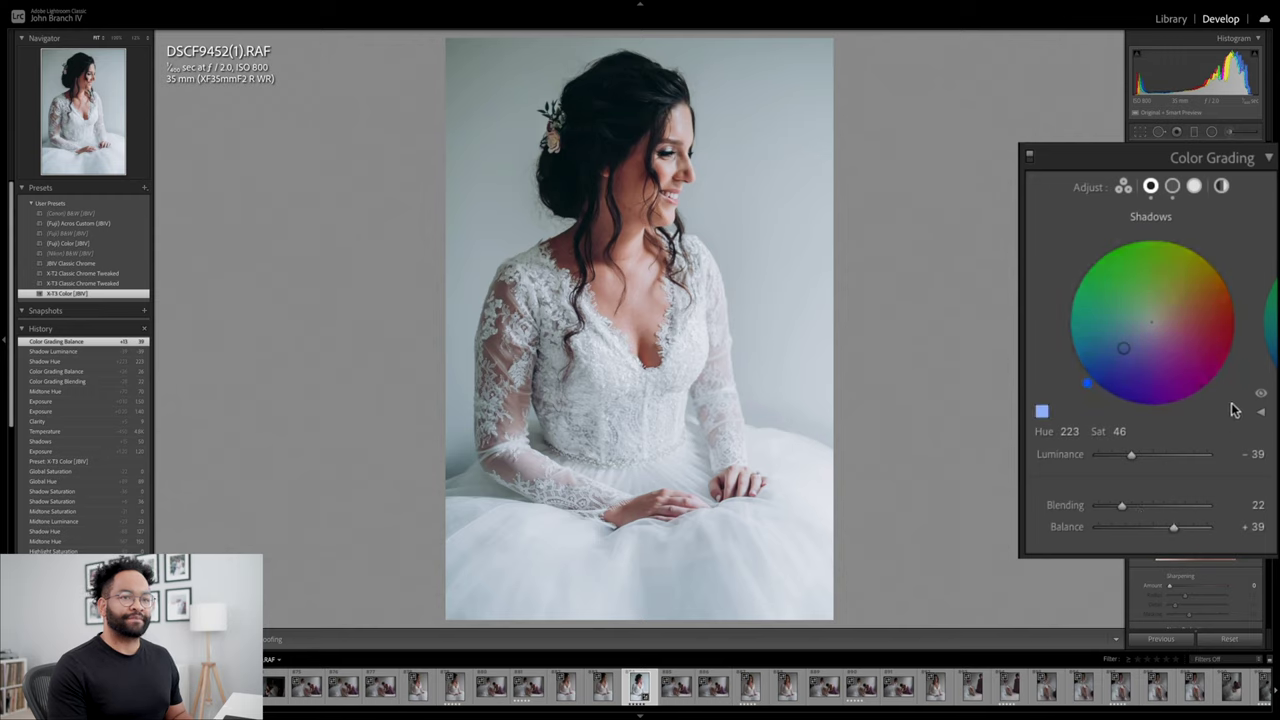
Step: Toggle the shadow grading off and on to compare the effect
left_click(1261, 394)
left_click(1261, 396)
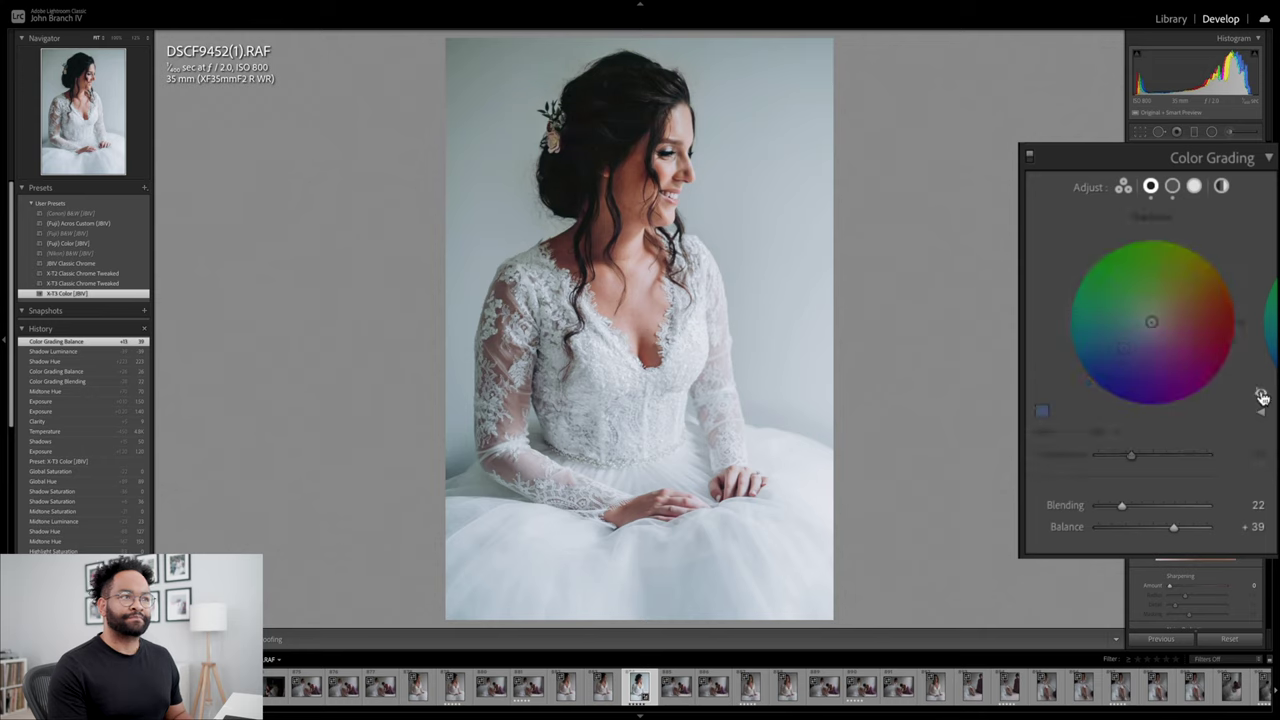
left_click(1261, 396)
left_click(1261, 396)
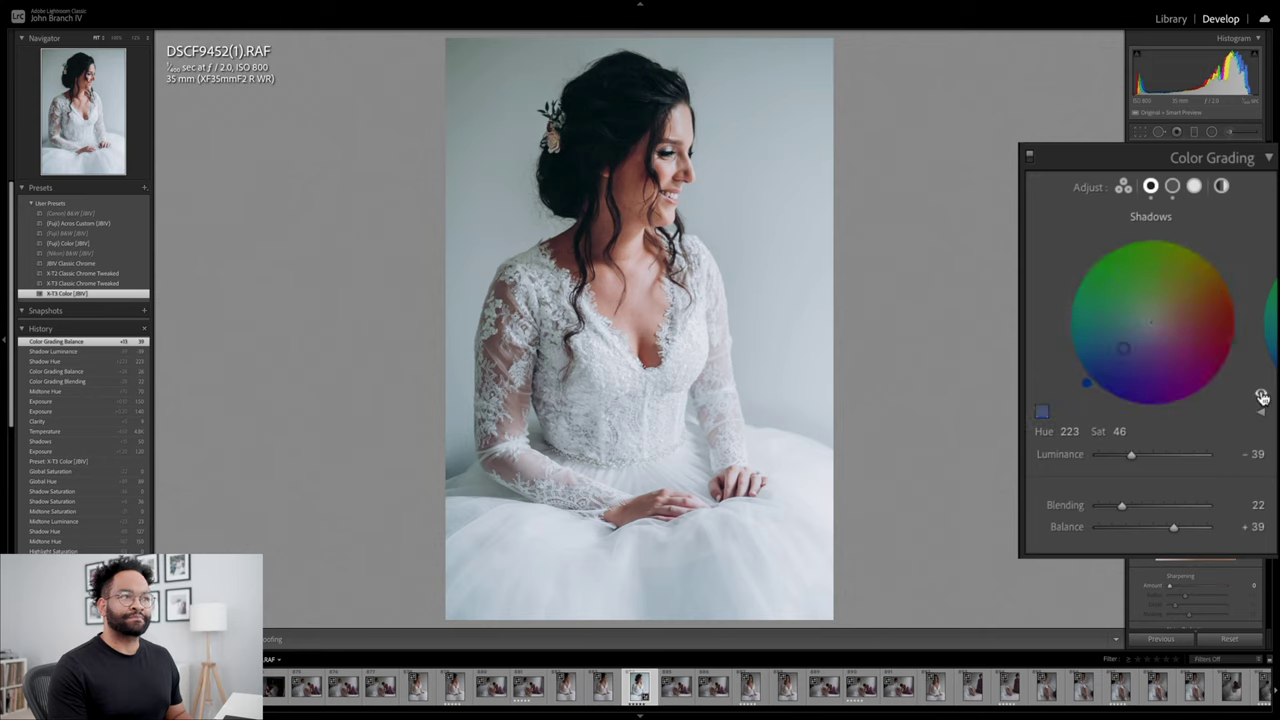
Step: Test brighter, orange-tinted highlights, then reset highlight tint and luminance to neutral
left_click(1194, 186)
mouse_move(1152, 455)
left_mouse_down()
mouse_move(1200, 456)
mouse_move(1121, 455)
mouse_move(1168, 456)
left_mouse_up()
mouse_move(1150, 326)
left_mouse_down()
mouse_move(1174, 306)
mouse_move(1178, 318)
mouse_move(1132, 329)
mouse_move(1140, 336)
left_mouse_up()
double_click(1140, 336)
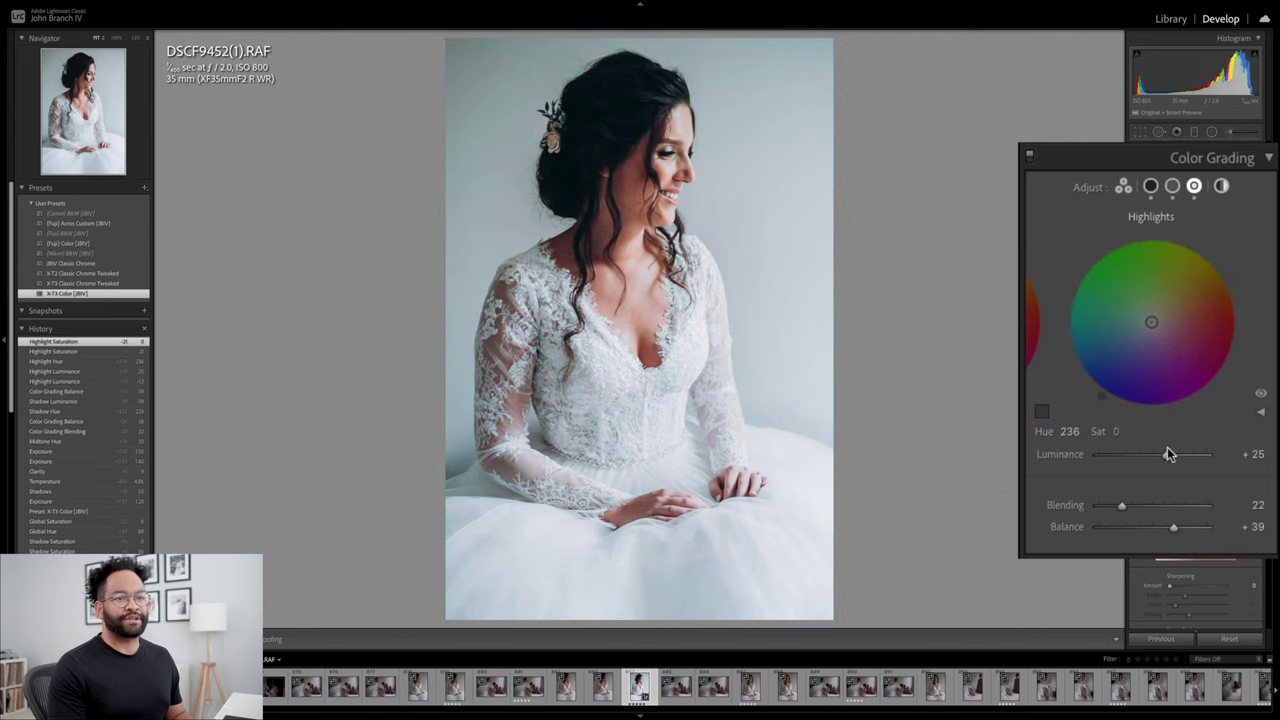
double_click(1164, 454)
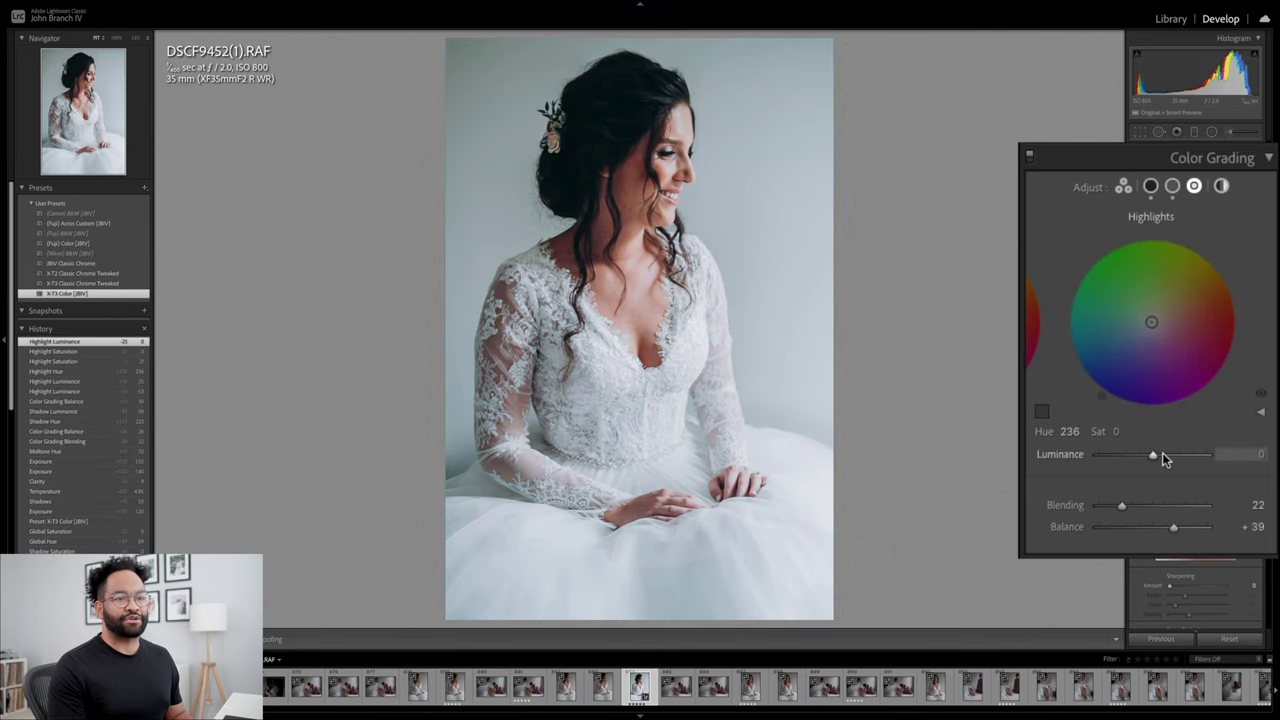
Step: Test a peach Global tint, show all three wheels together, and return to the photo grid
left_click(1221, 187)
mouse_move(1152, 322)
left_mouse_down()
mouse_move(1154, 280)
mouse_move(1189, 302)
mouse_move(1176, 322)
mouse_move(1144, 300)
mouse_move(1166, 320)
left_mouse_up()
left_click(1151, 186)
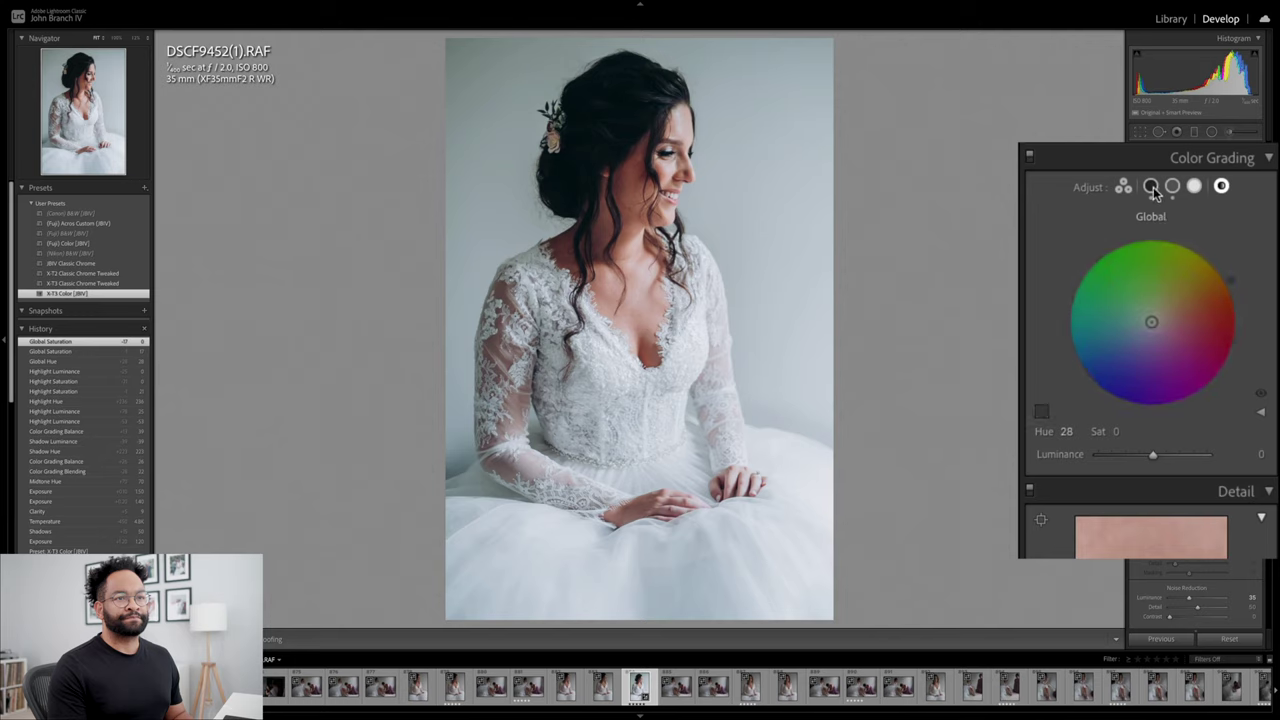
left_click(1124, 188)
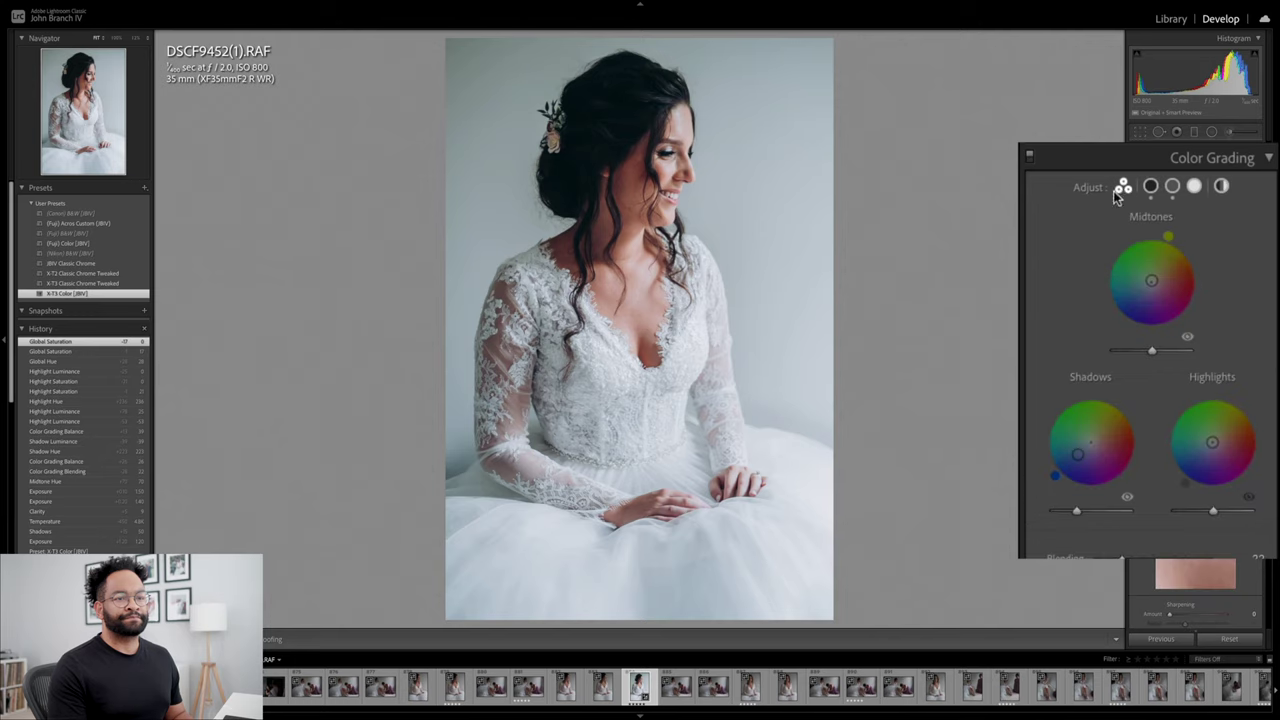
key("y")
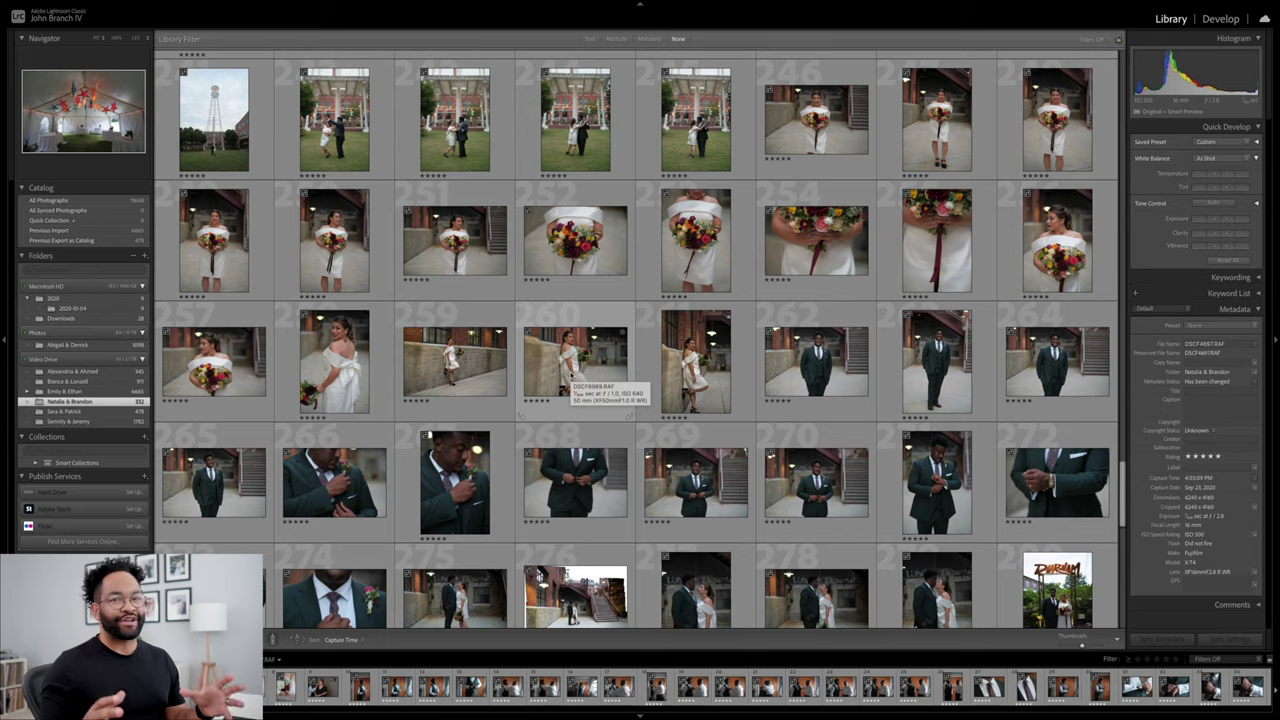
Step: Select the brick-wall street portrait DSCF6986.RAF and open it in Develop
left_click(476, 374)
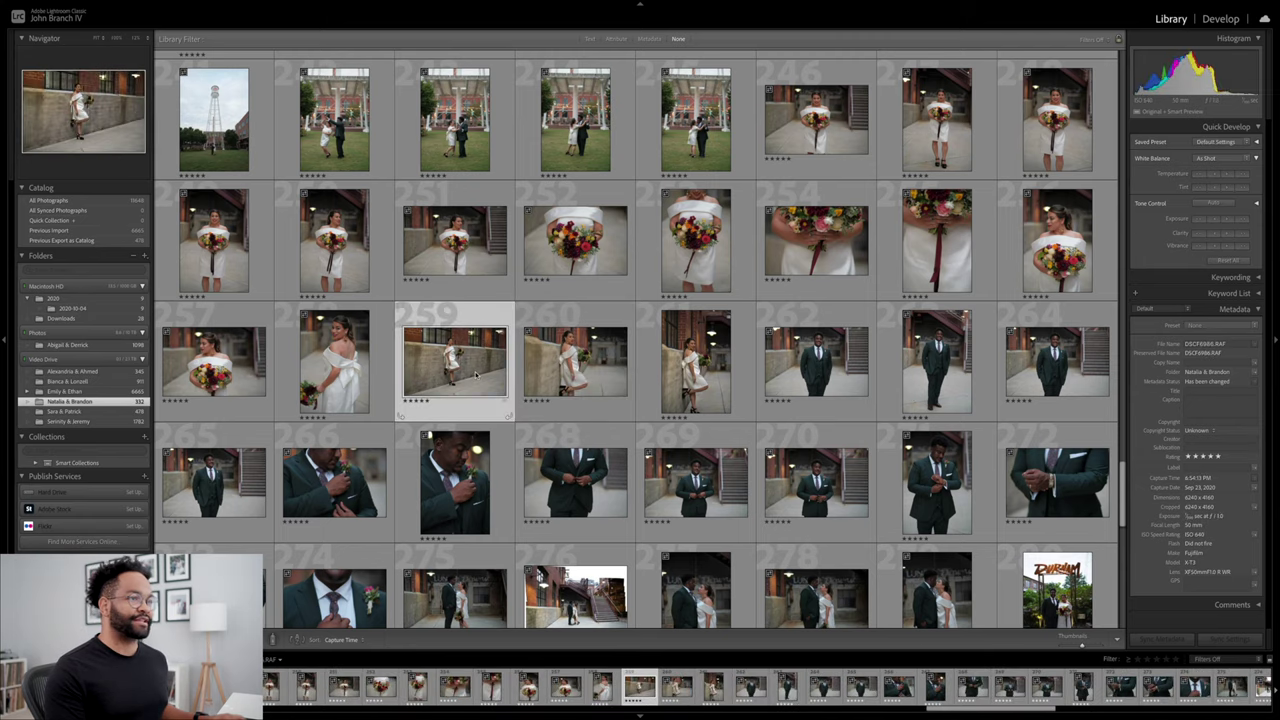
key("d")
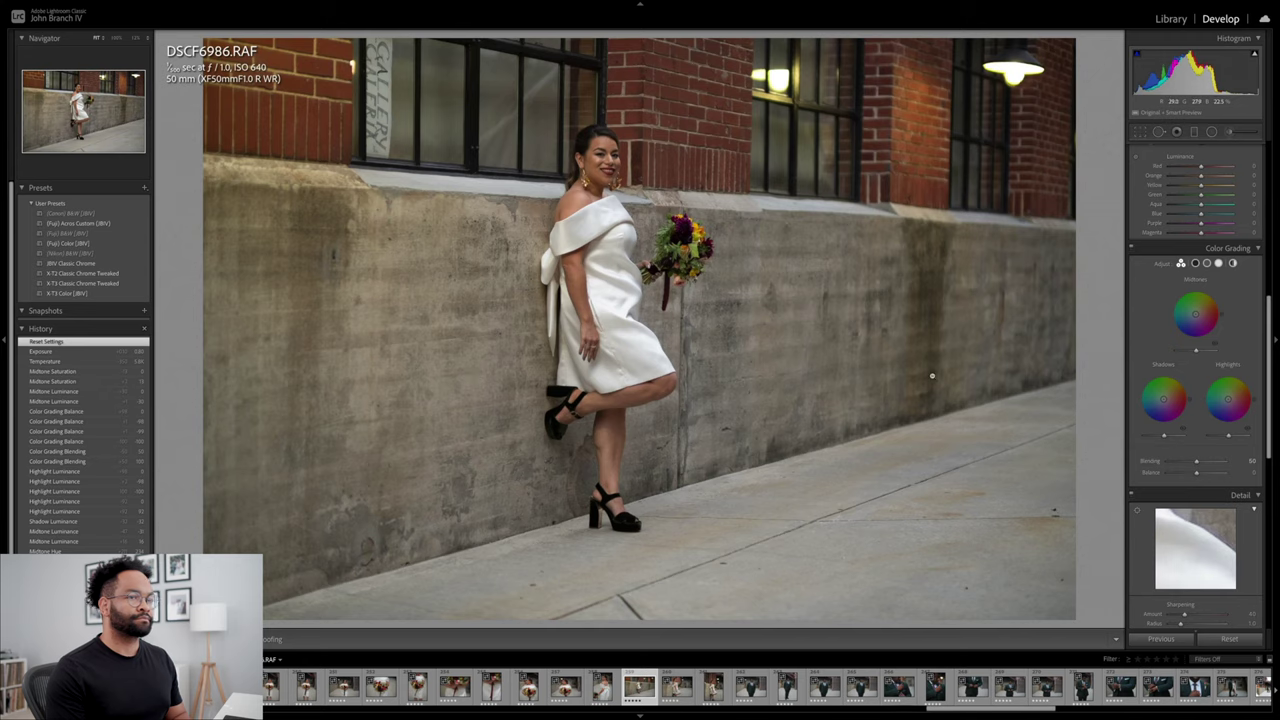
Step: Level DSCF6986.RAF with Upright Level, apply X-T3 Color [JBV], and nudge Temp, Tint and Orange Saturation
scroll(1162, 450, "down", 8)
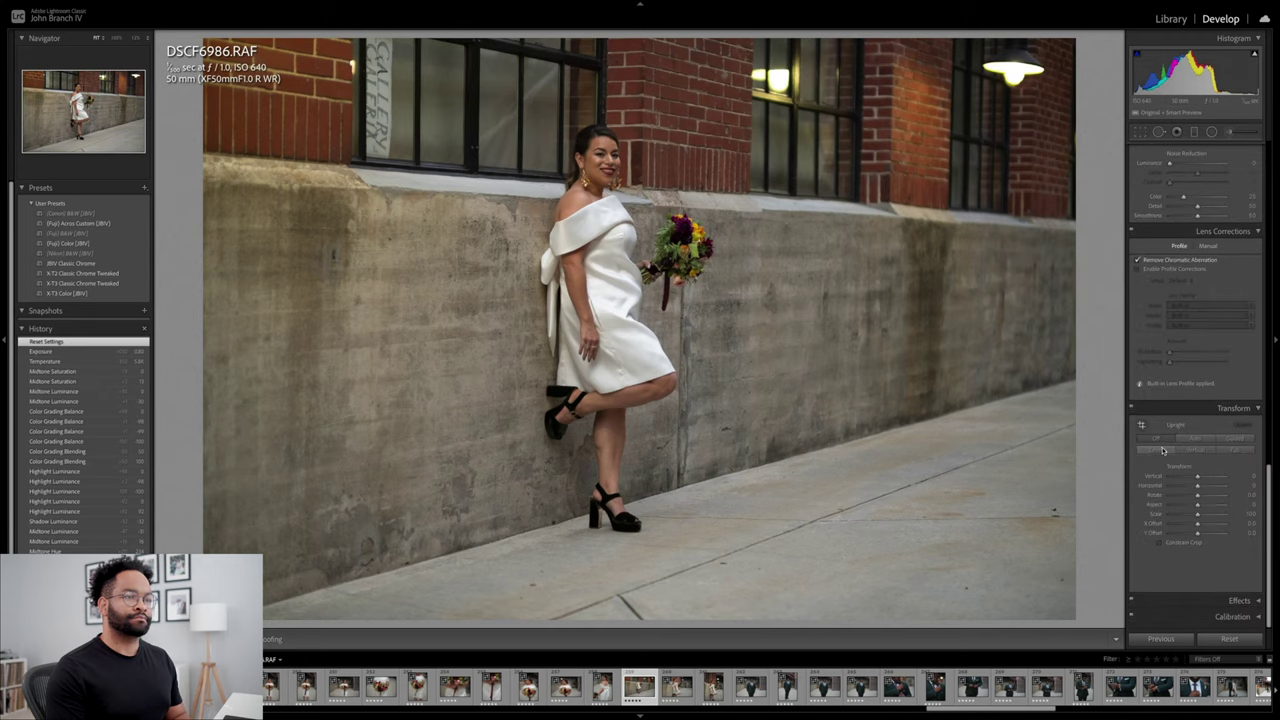
left_click(1162, 450)
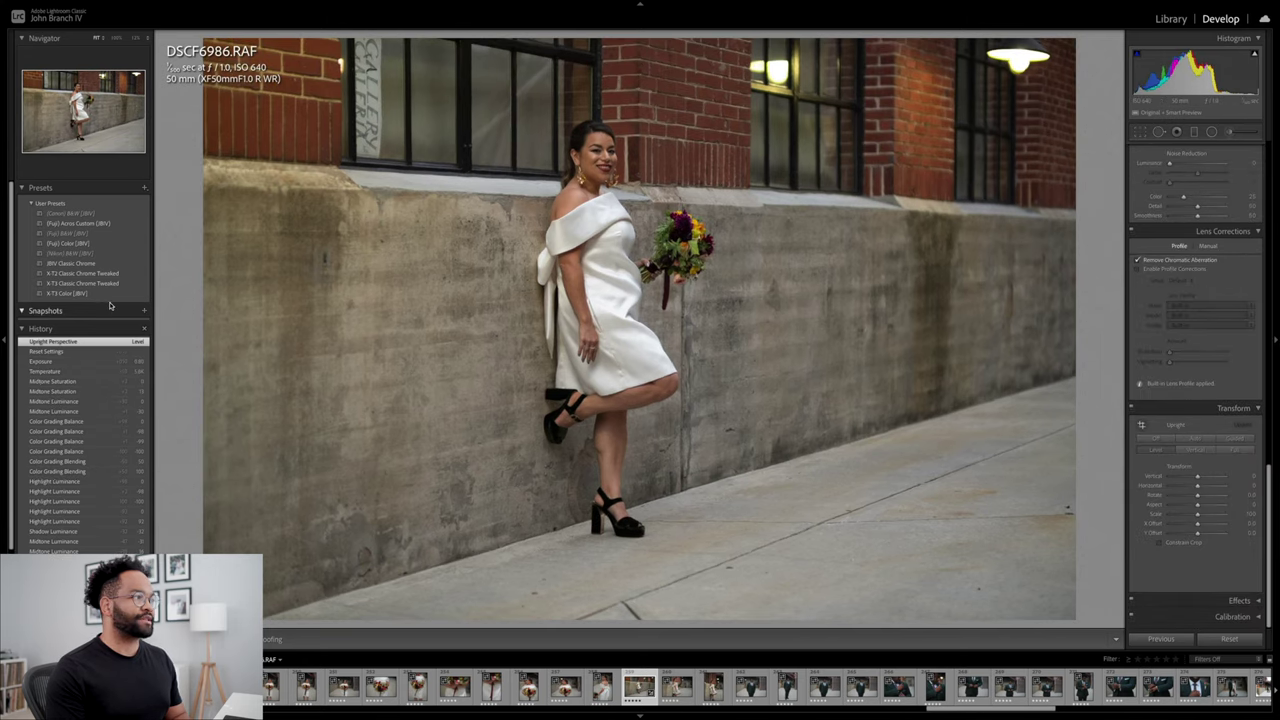
left_click(66, 293)
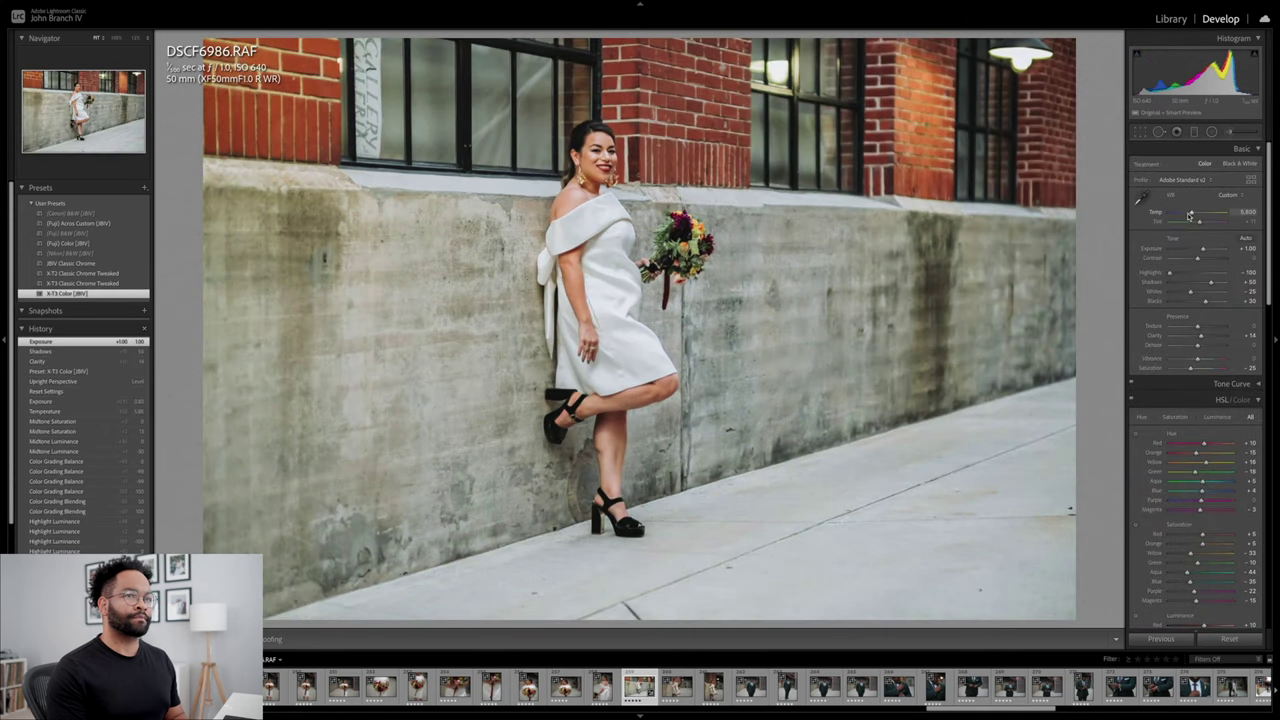
left_click_drag(1189, 215, 1191, 215)
left_click_drag(1199, 222, 1201, 224)
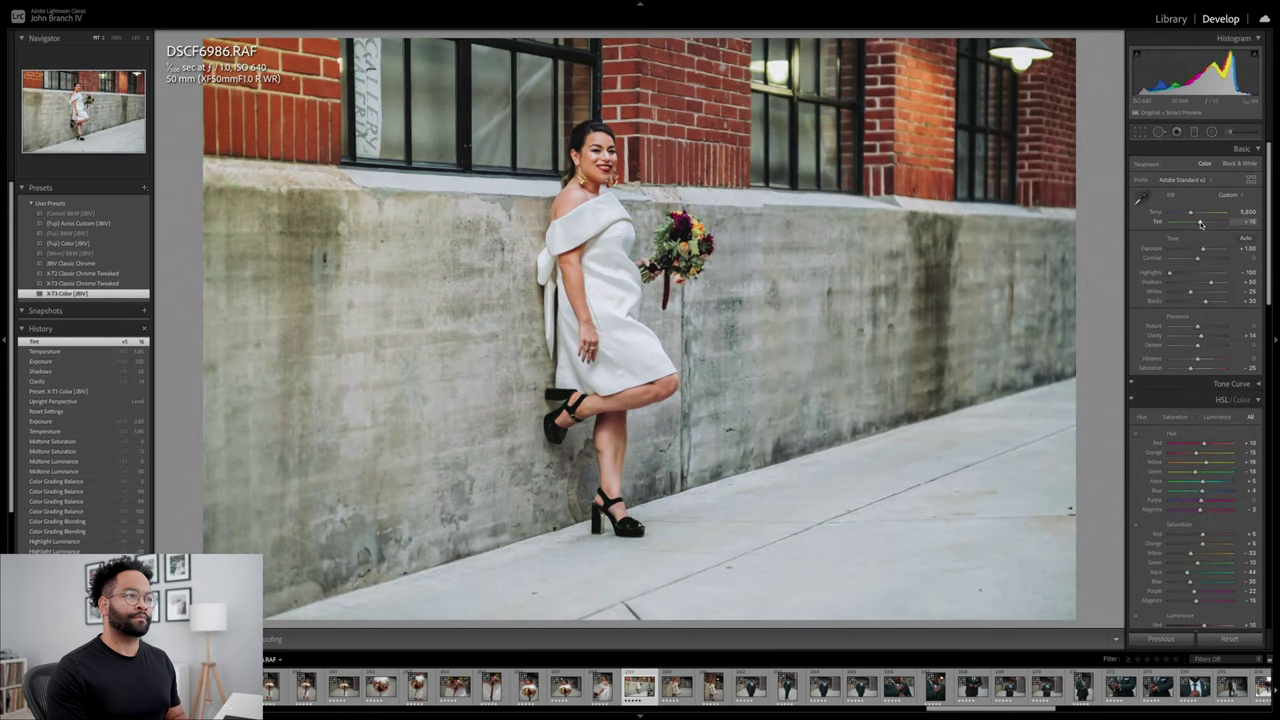
left_click_drag(1201, 545, 1203, 545)
scroll(1150, 420, "down", 5)
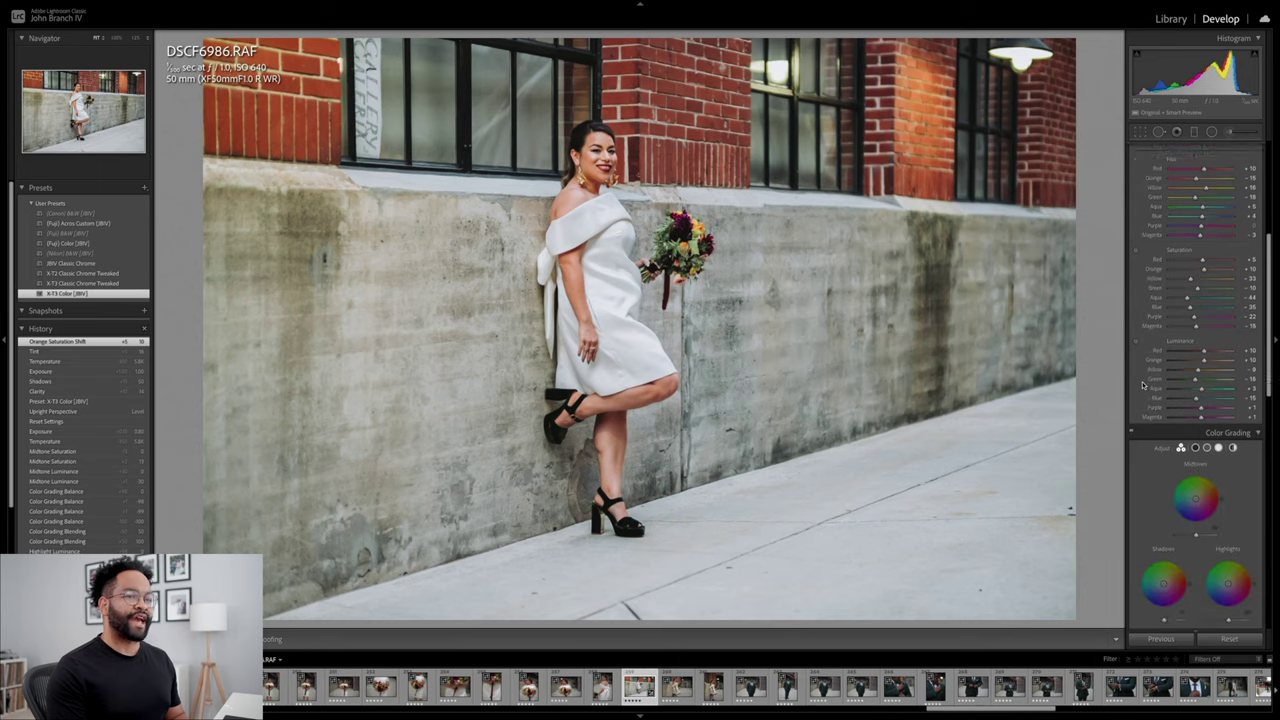
scroll(1143, 385, "down", 2)
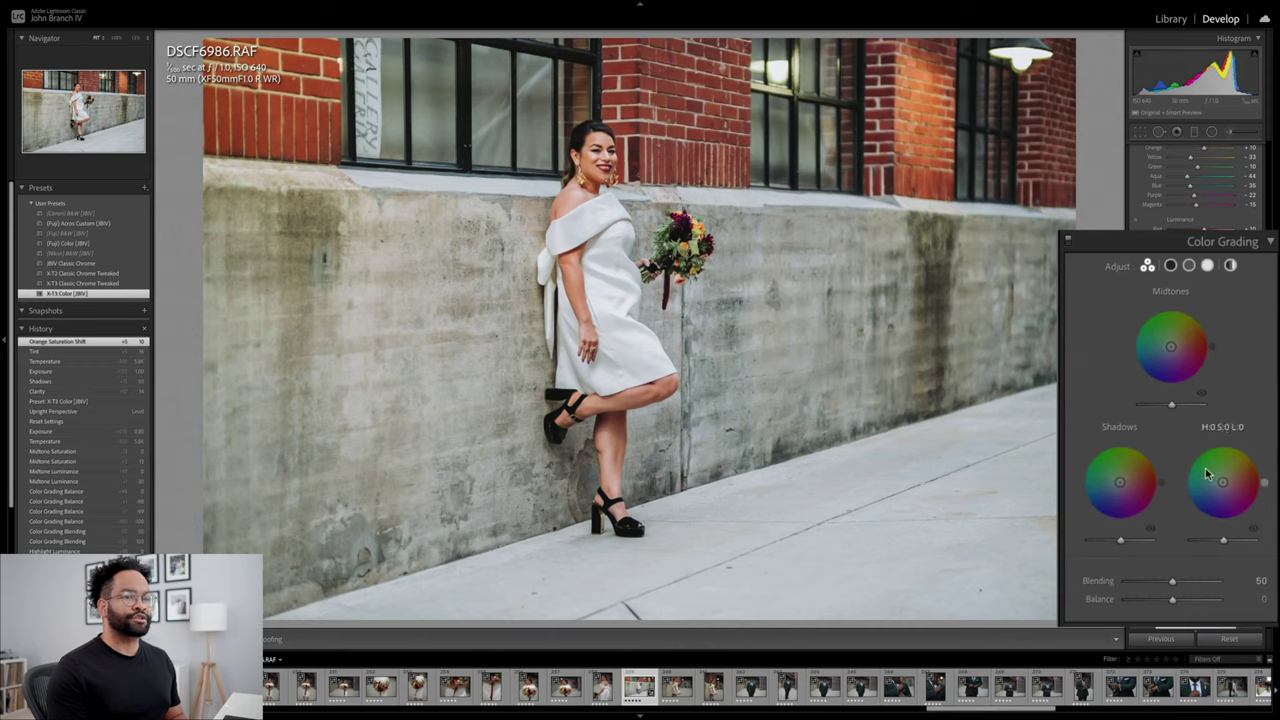
Step: Tint highlights and midtones toward blue, set Blending 36 and Balance +18, then view Before/After
mouse_move(1221, 481)
left_click_drag(1221, 481, 1220, 486)
left_click_drag(1170, 347, 1172, 347)
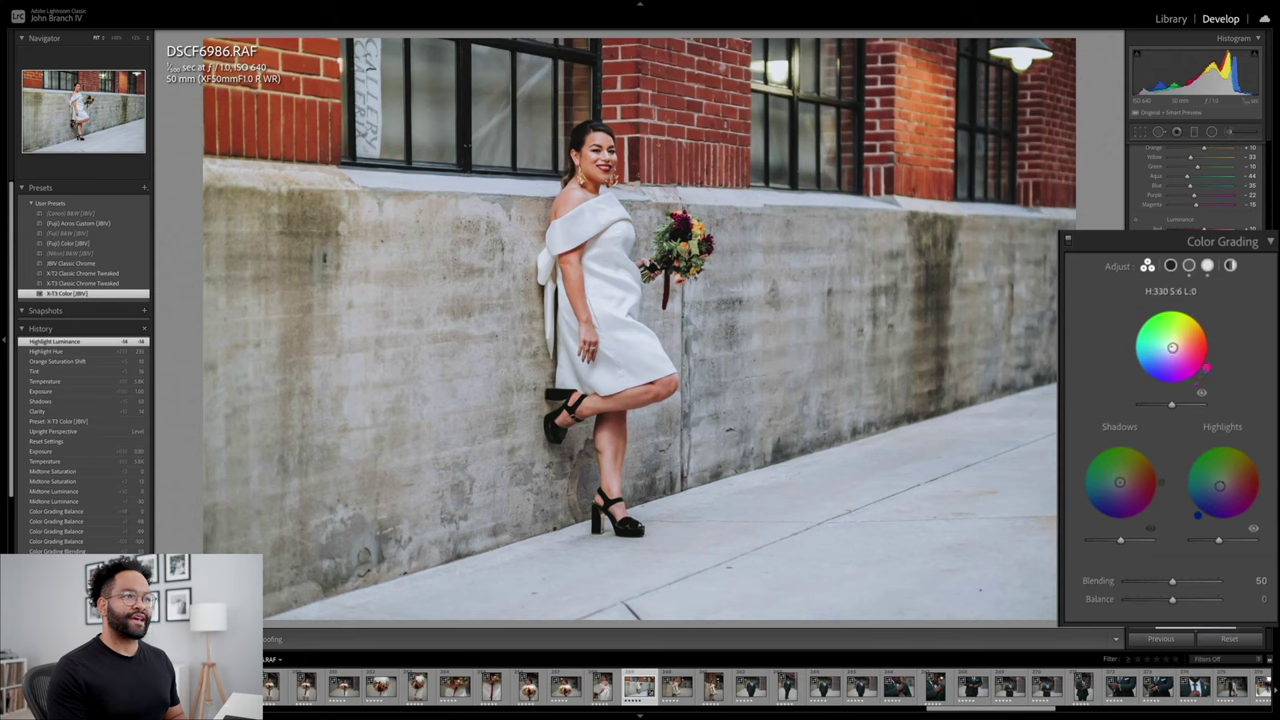
left_click_drag(1171, 346, 1171, 349)
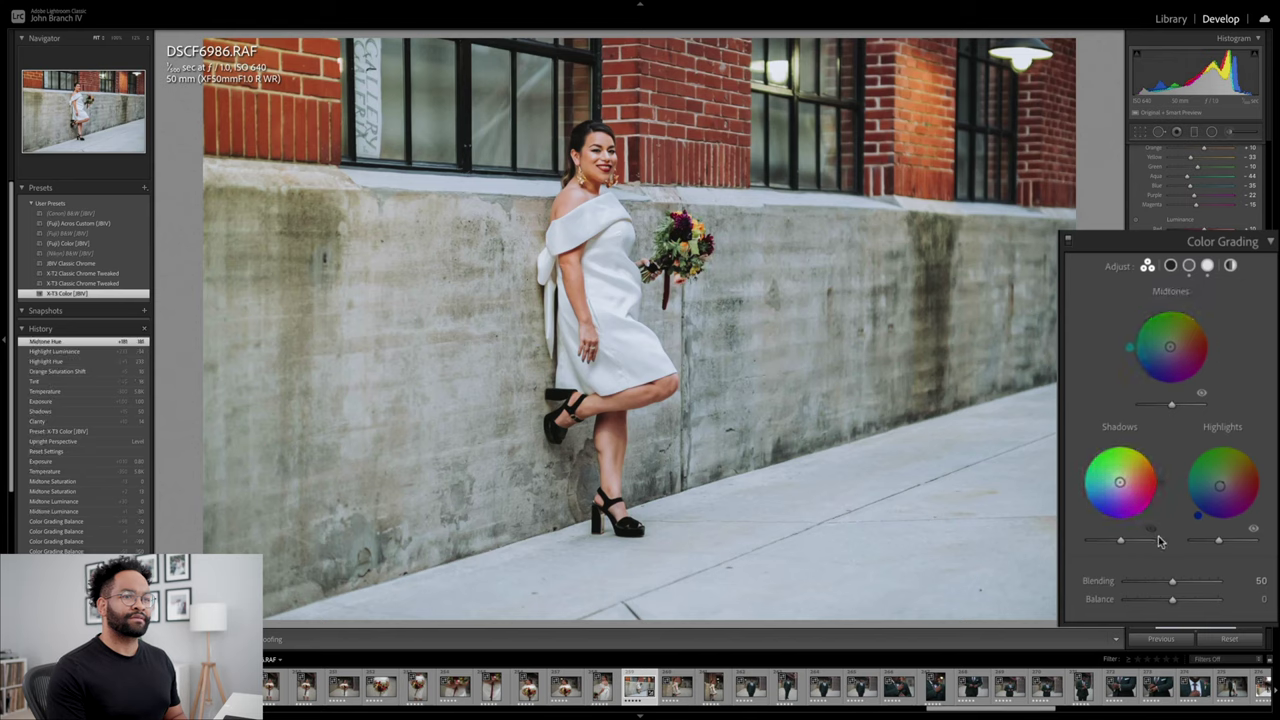
left_click_drag(1172, 599, 1181, 600)
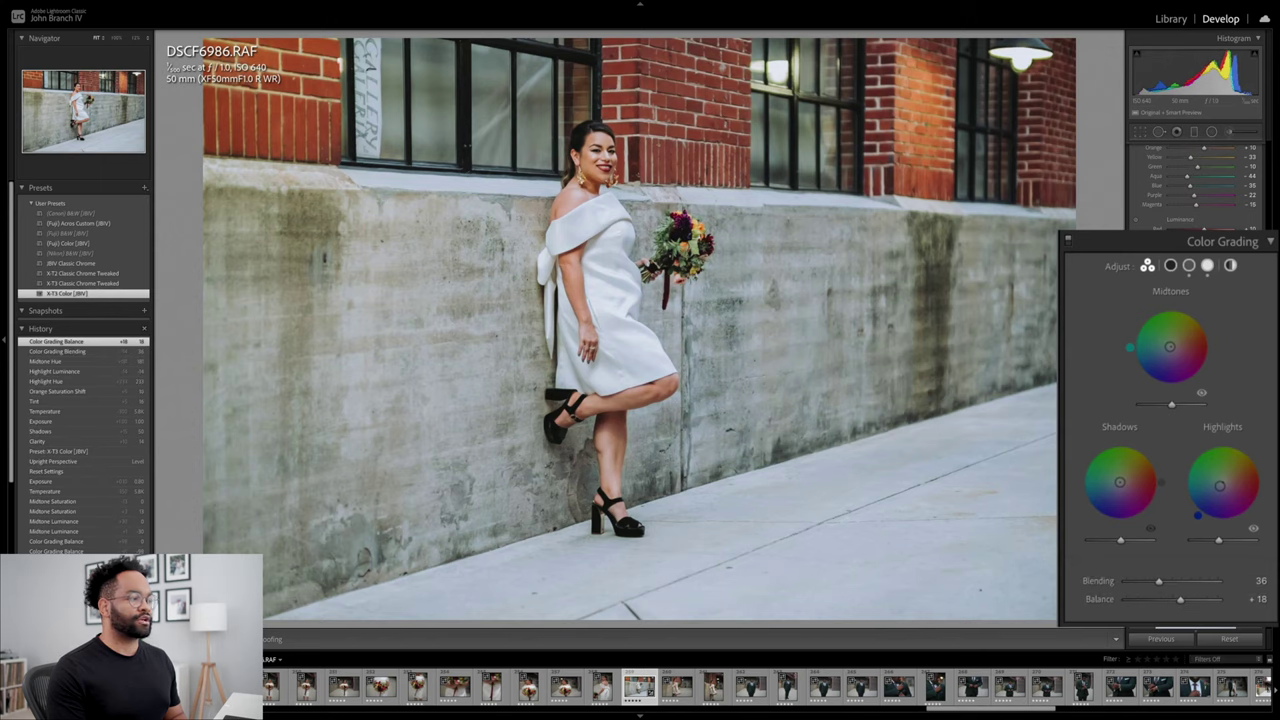
key("y")
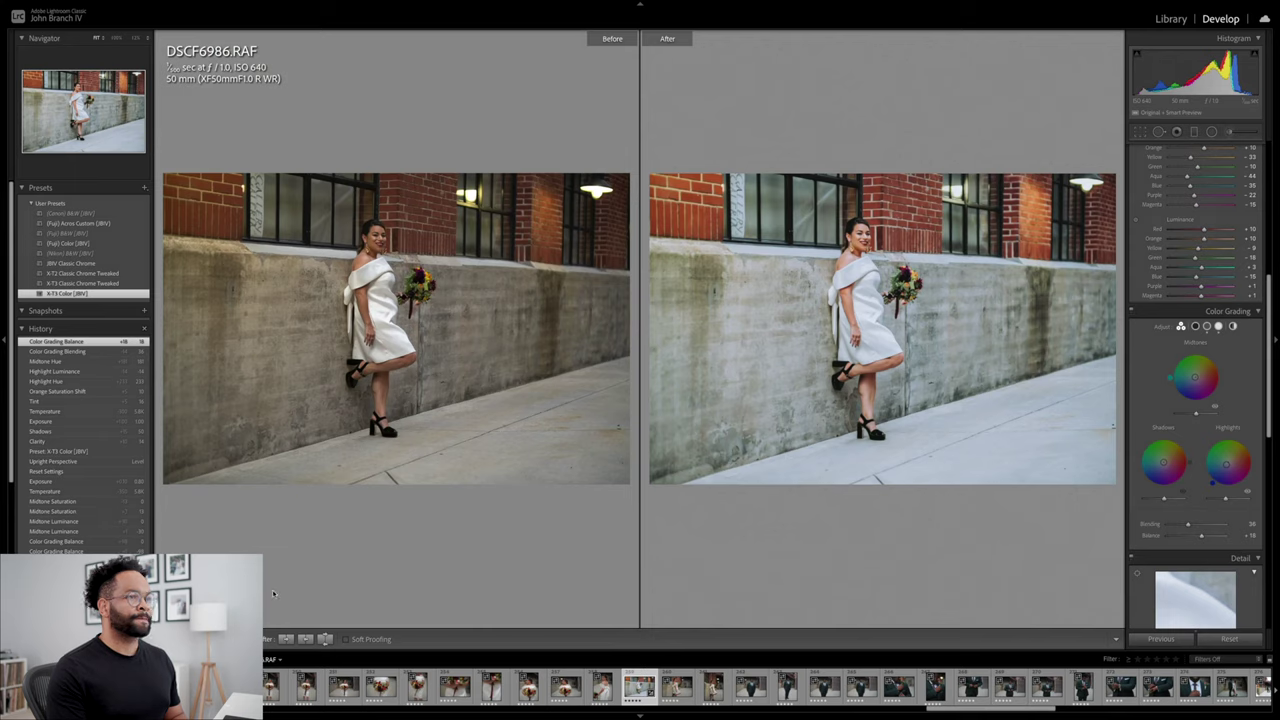